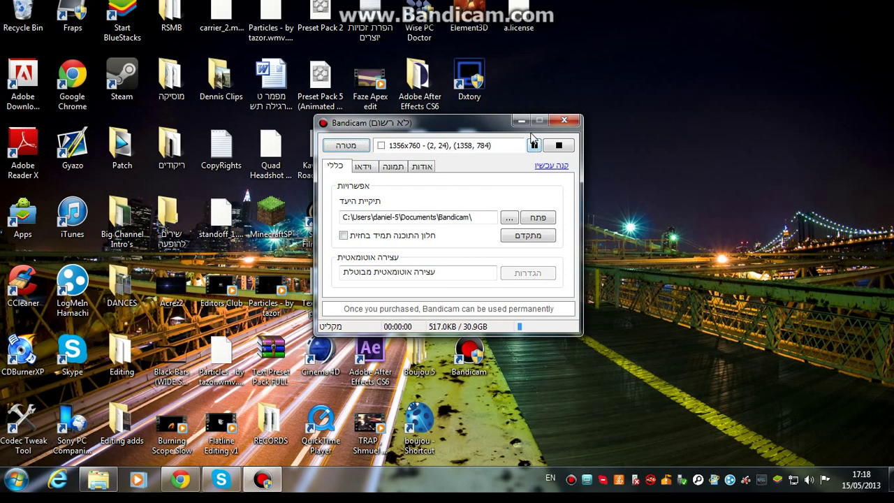
- Minimize the Bandicam recorder window
left_click(565, 121)
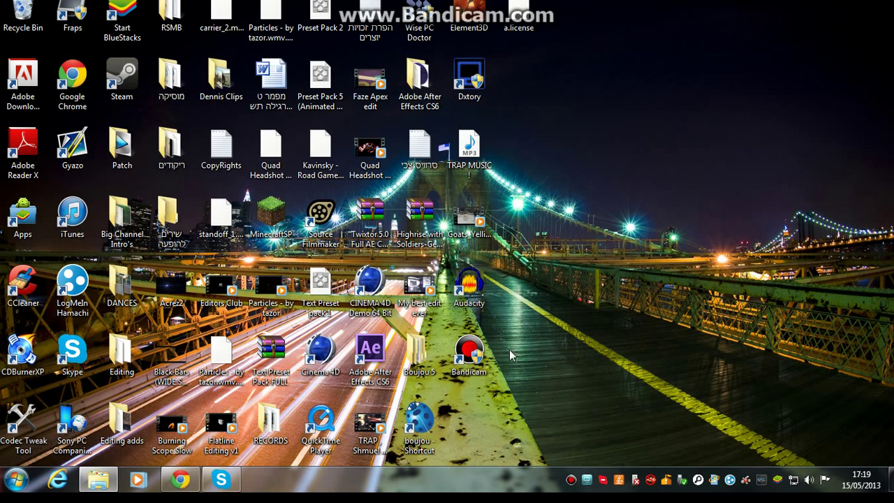
- Open Windows Explorer from the taskbar and reposition its window on the desktop
left_click(98, 482)
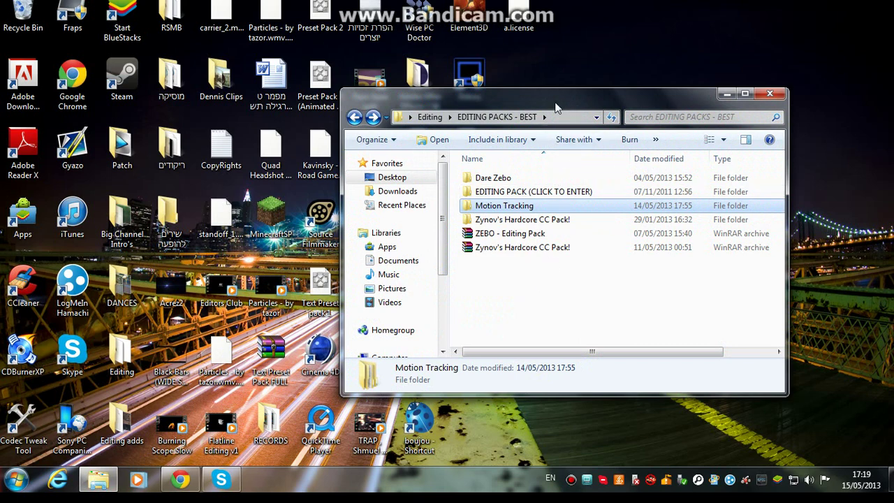
left_click_drag(556, 106, 567, 83)
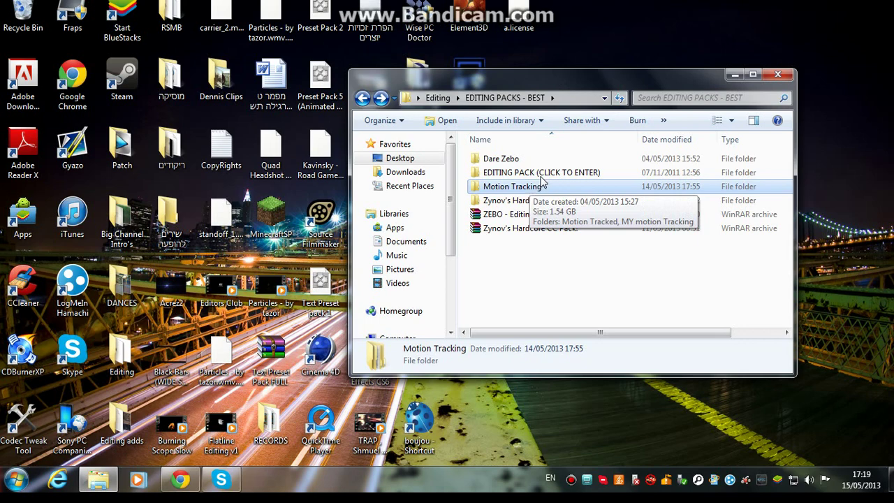
left_click_drag(546, 79, 573, 64)
- Browse Motion Tracking > Motion Tracked > 3D into the Call of Duty Modern Warfare 2 folder
mouse_move(536, 179)
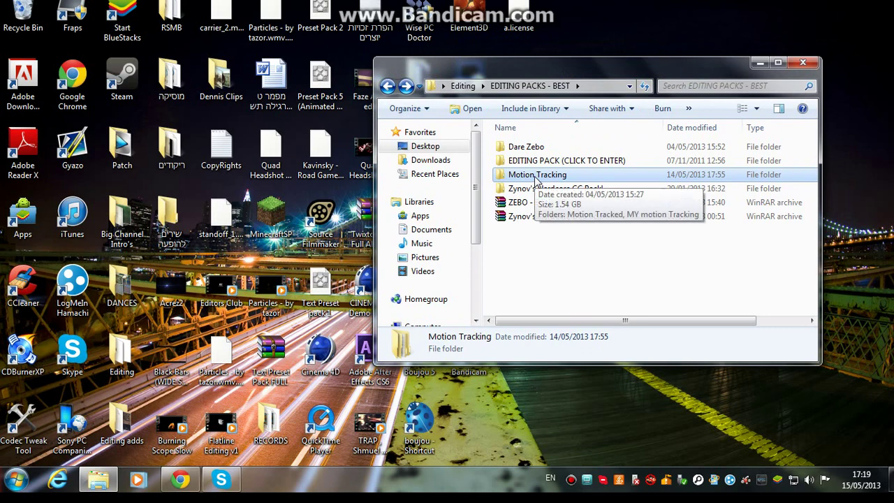
double_click(536, 176)
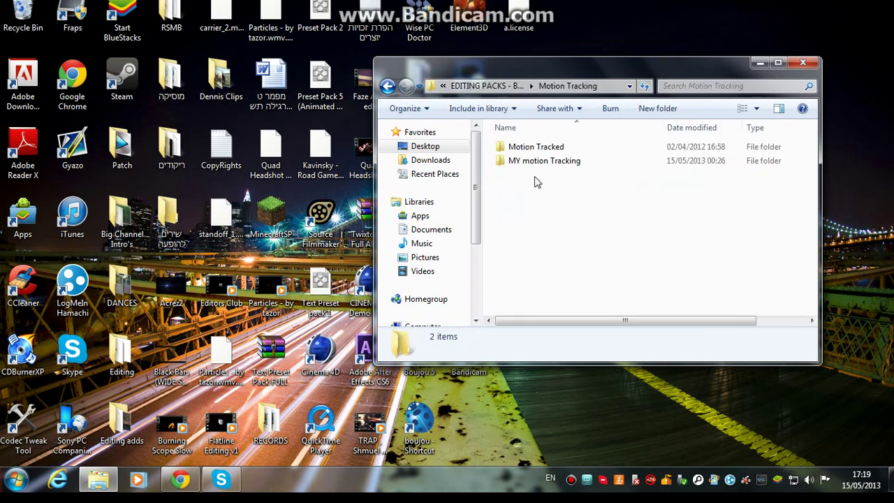
double_click(535, 148)
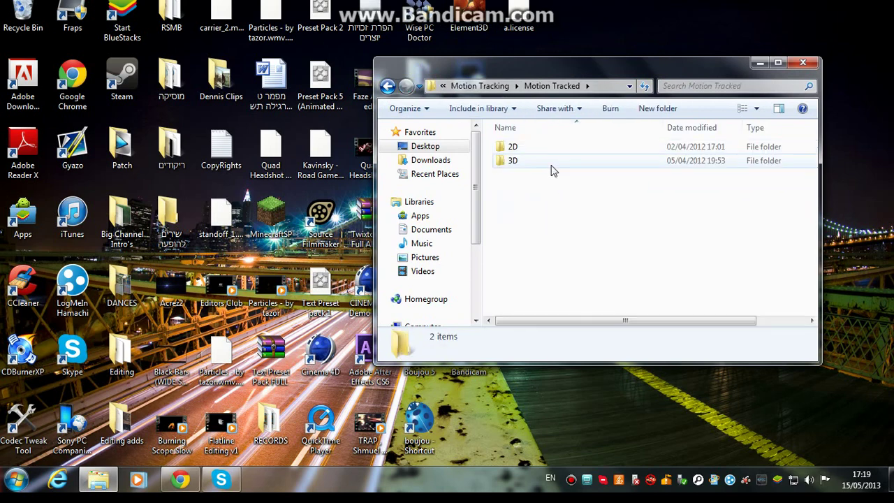
double_click(518, 161)
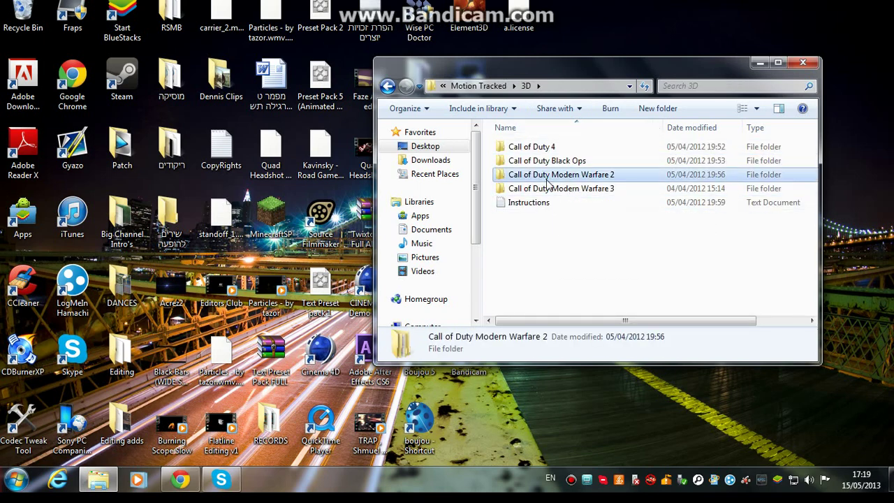
double_click(548, 177)
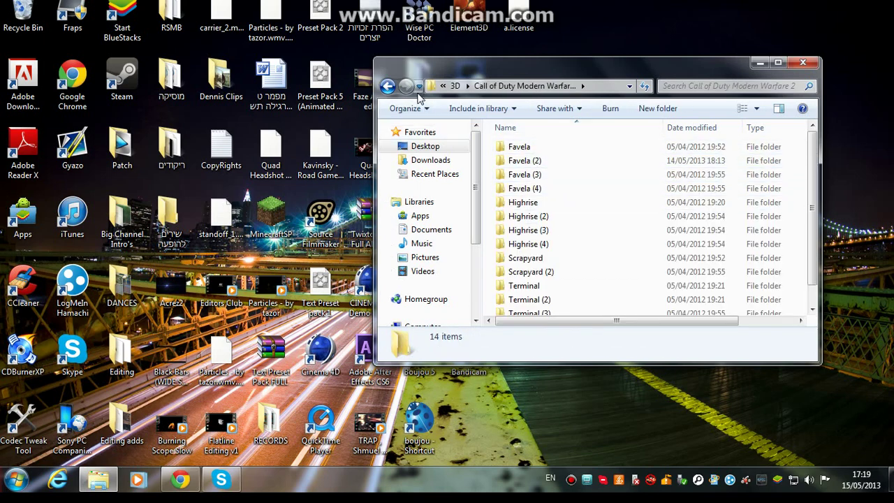
left_click(388, 86)
double_click(548, 161)
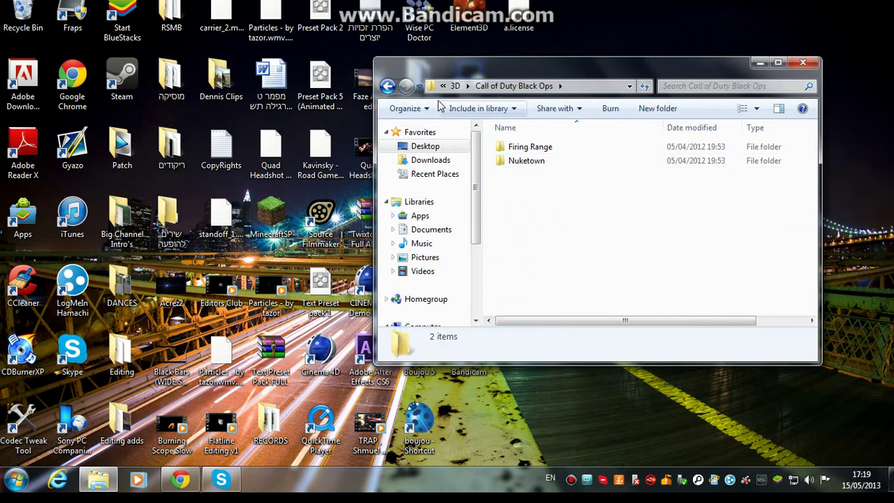
left_click(388, 86)
double_click(566, 178)
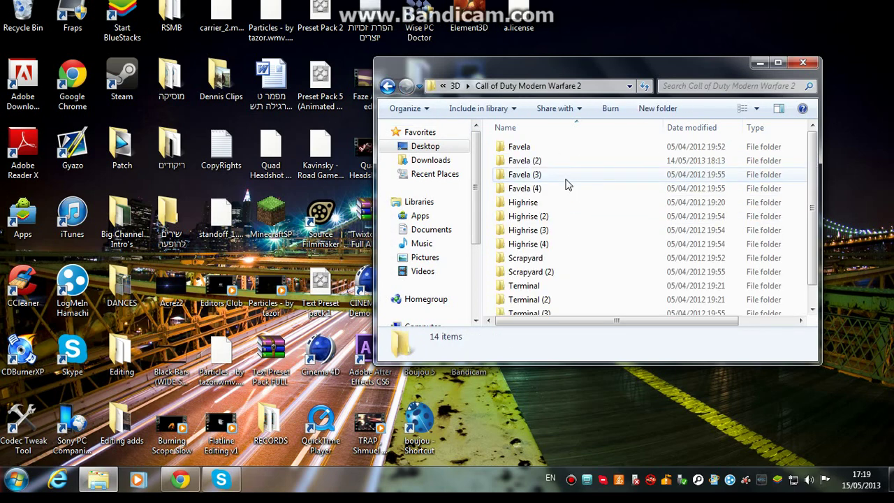
- Open the Favela (2) folder and select the 7-favela Cinema 4D file among its three versions
double_click(557, 164)
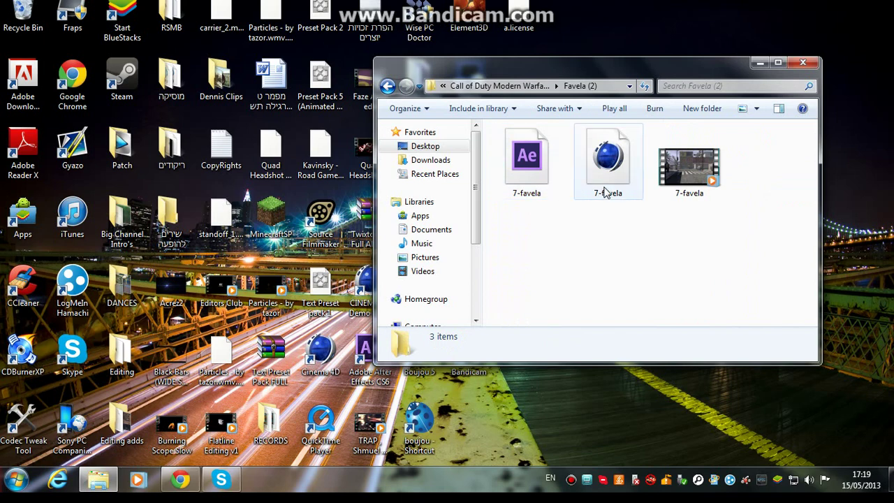
left_click(521, 171)
left_click_drag(541, 247, 529, 169)
left_click(609, 206)
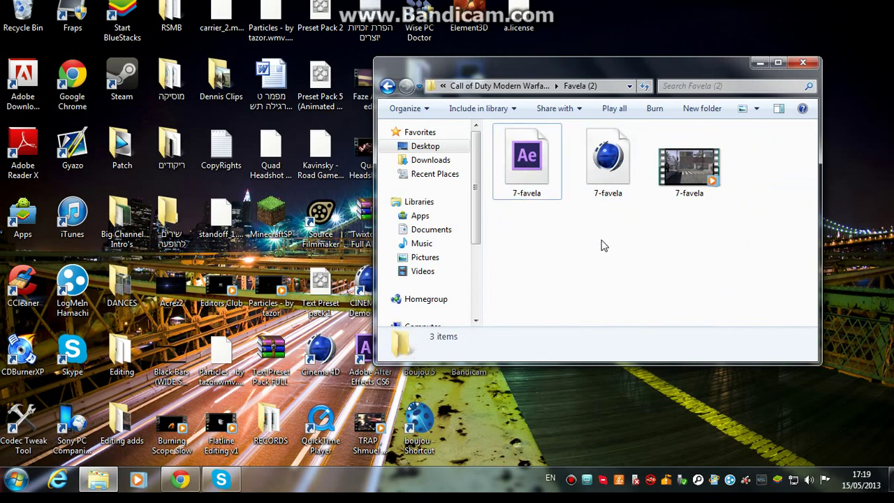
left_click_drag(672, 217, 691, 189)
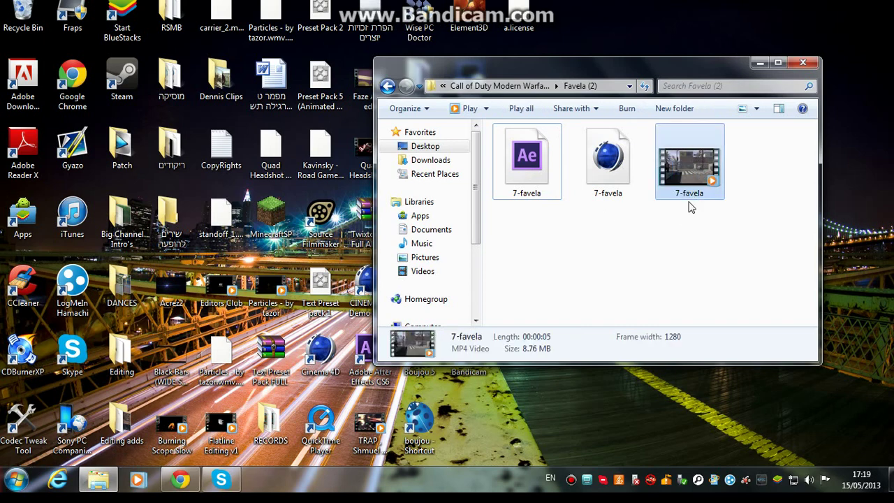
left_click(709, 213)
left_click_drag(767, 150, 724, 174)
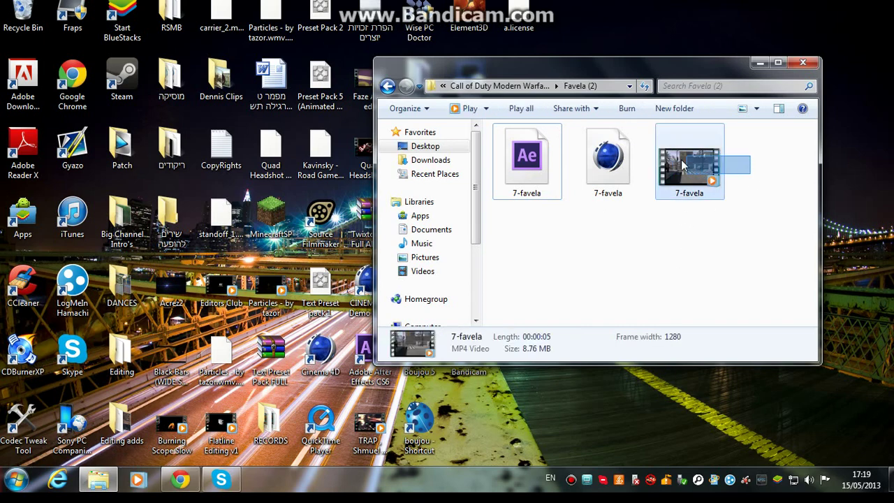
left_click_drag(636, 251, 585, 122)
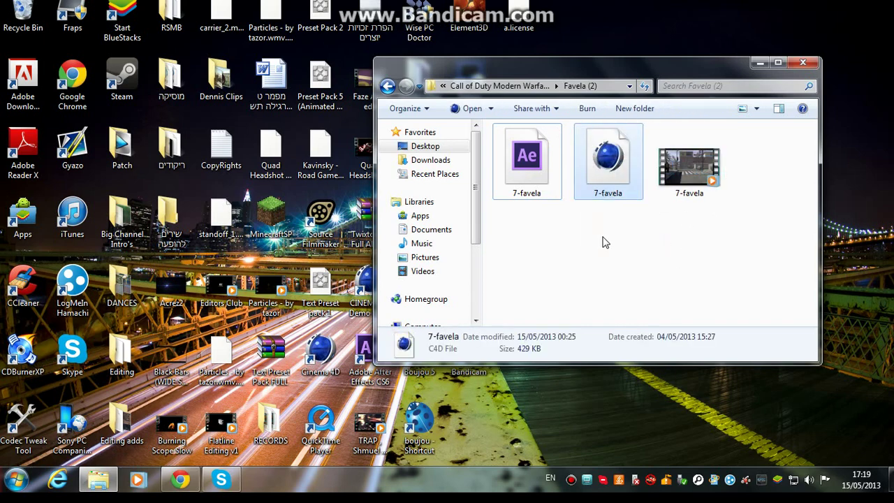
left_click(603, 242)
left_click(609, 183)
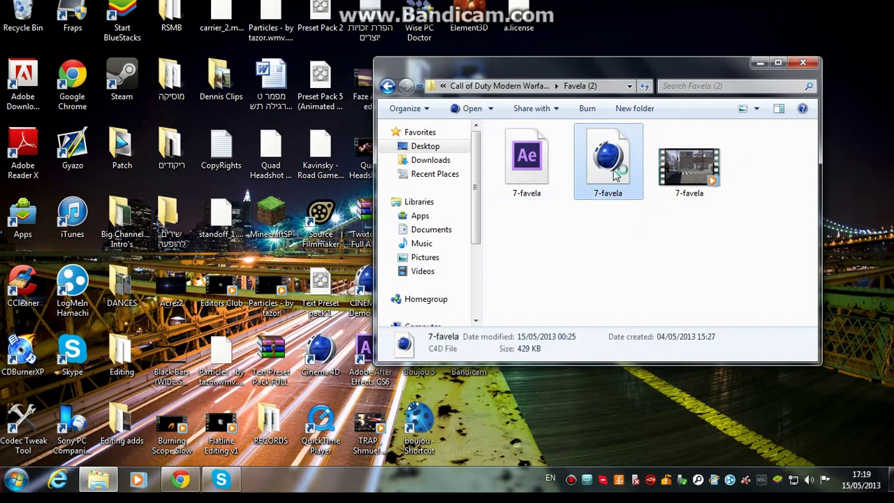
- Minimize the Favela (2) window, then open and cancel Cinema 4D's Open File dialog
left_click(761, 63)
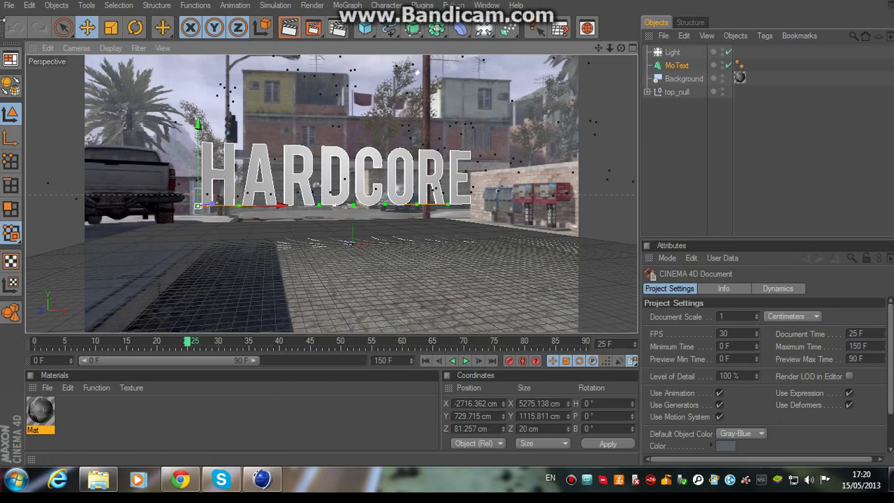
left_click(9, 6)
left_click(21, 31)
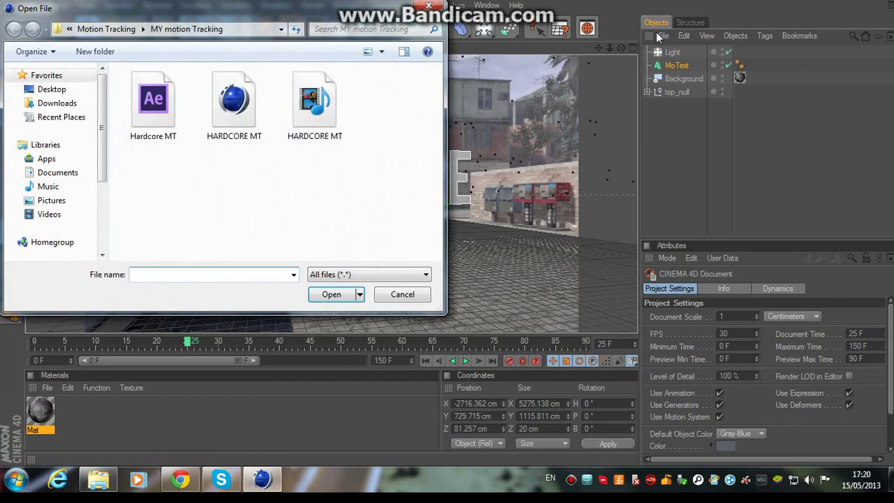
left_click(428, 6)
- Exit Cinema 4D and return Explorer to the Modern Warfare 2 map folders
left_click(885, 6)
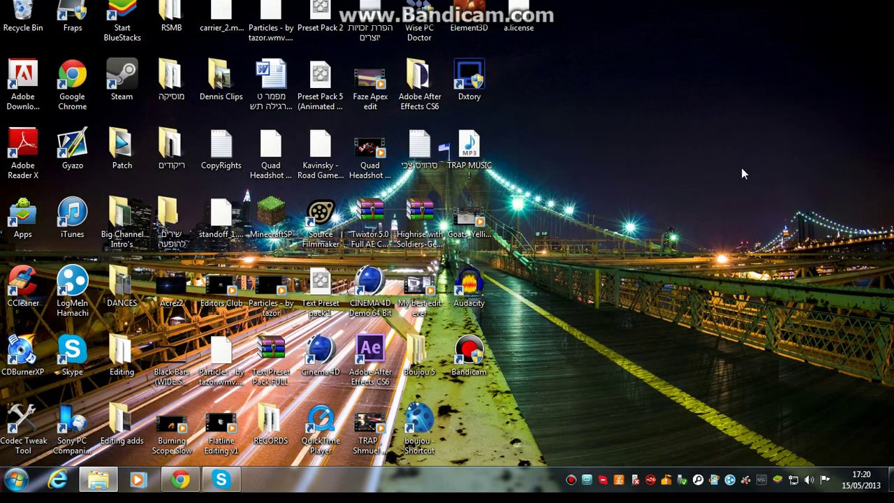
left_click(97, 479)
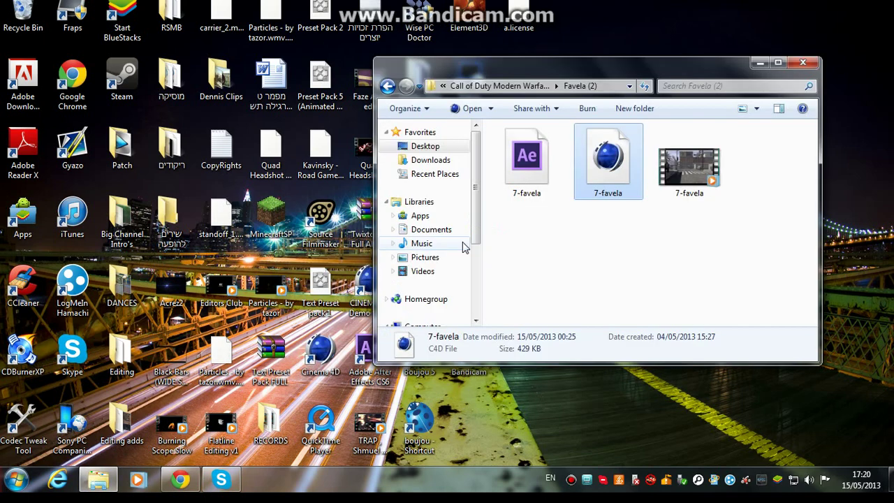
left_click(388, 85)
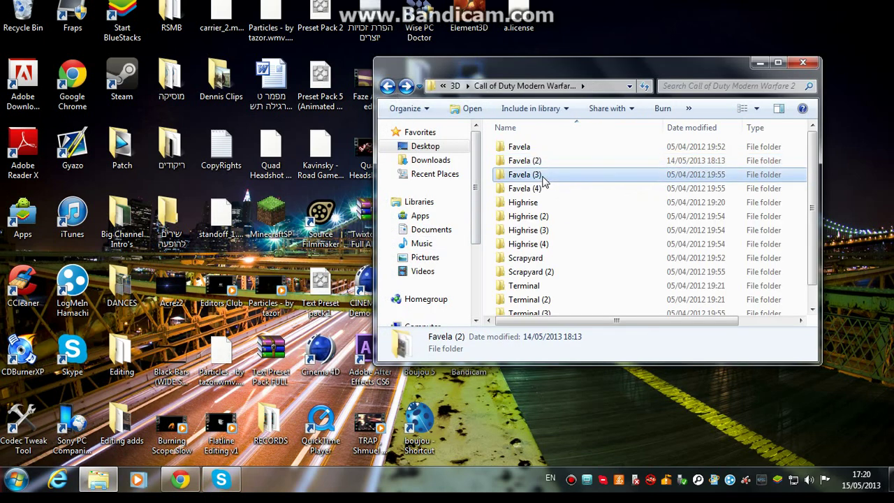
- Look through Favela (3) and Favela (4), then open Favela and launch 2-favela.c4d
double_click(539, 175)
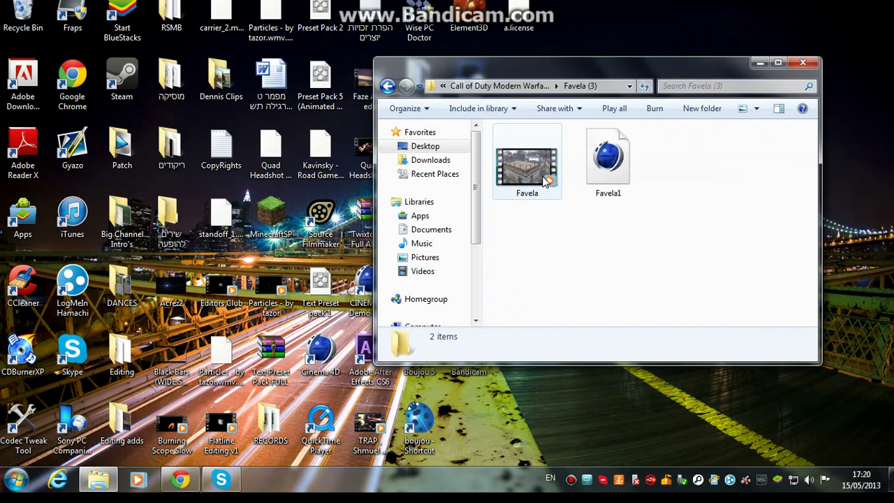
left_click(388, 85)
double_click(580, 191)
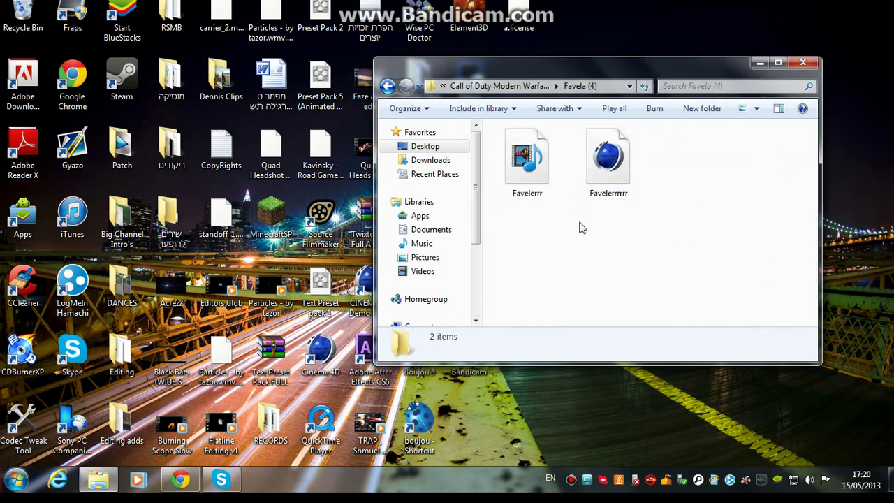
left_click(389, 84)
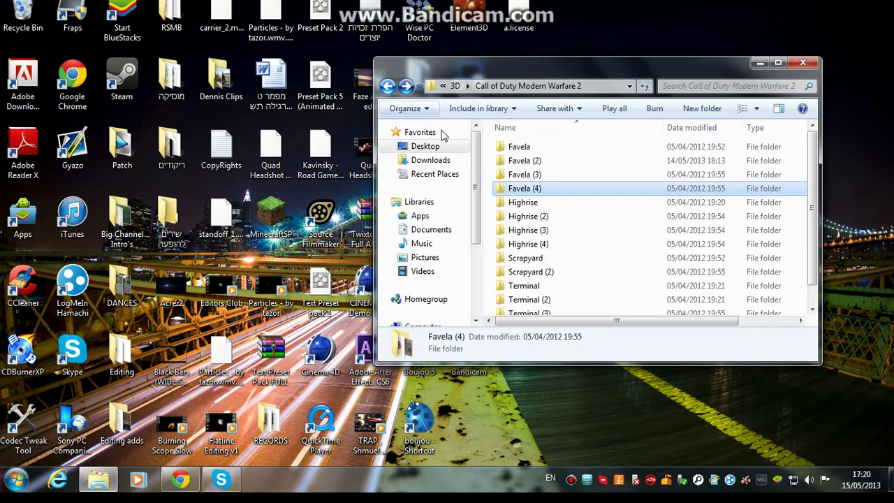
double_click(552, 146)
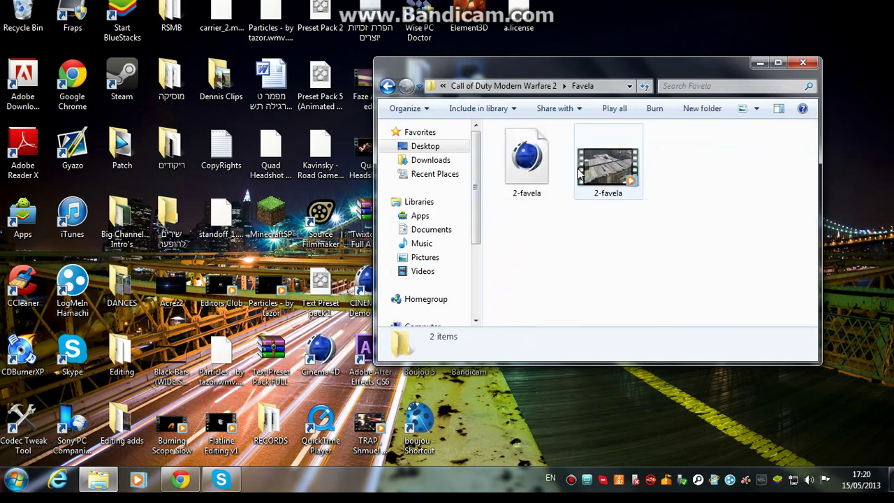
double_click(526, 155)
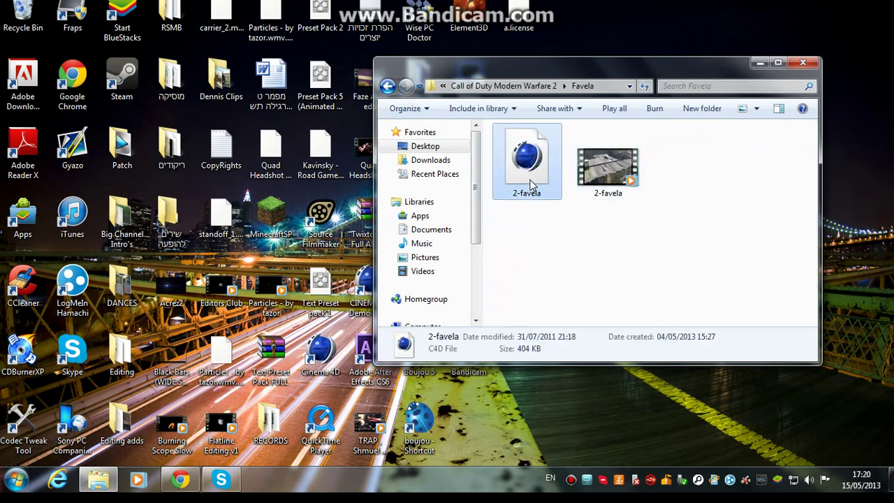
- Confirm the LightWave 3D import of 2-favela and select top_null in the Objects manager
left_click(761, 64)
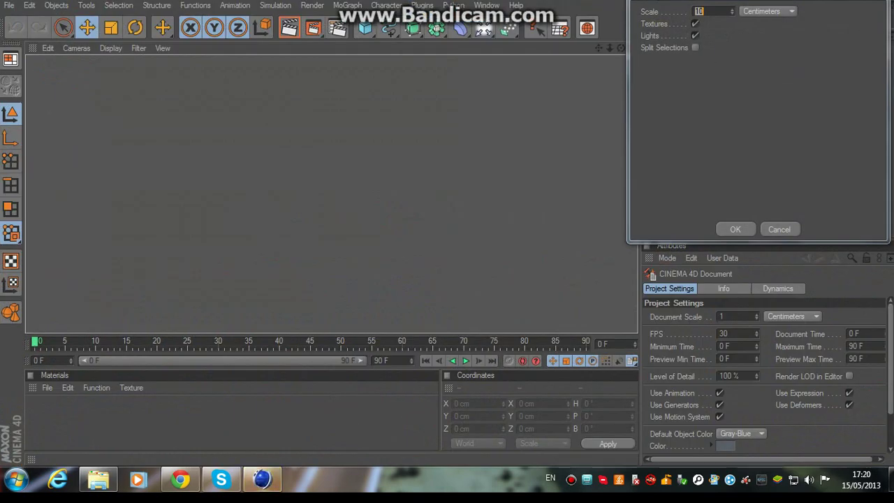
left_click_drag(553, 60, 462, 51)
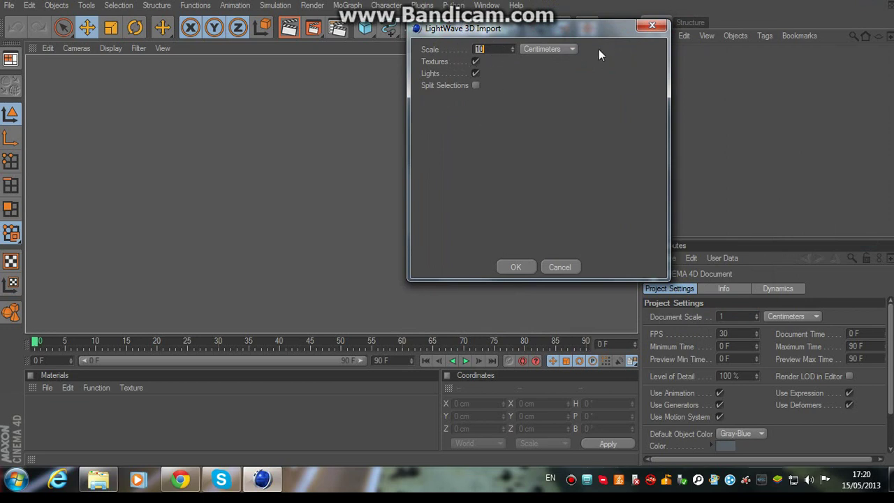
left_click(521, 267)
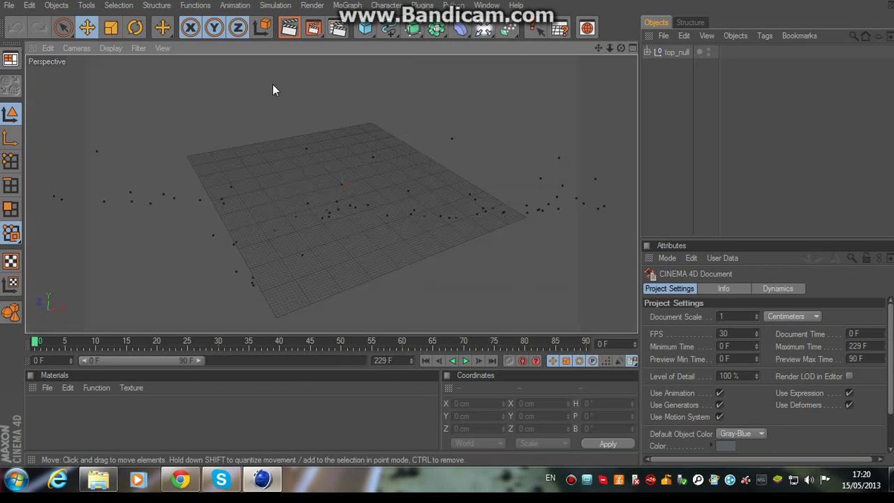
left_click(681, 52)
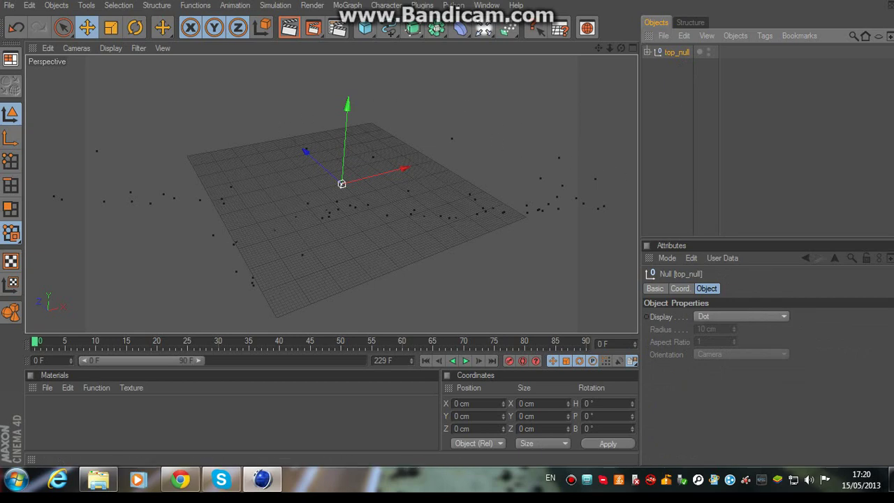
- Add a Background object, then create a new material and open it for editing
left_click(488, 30)
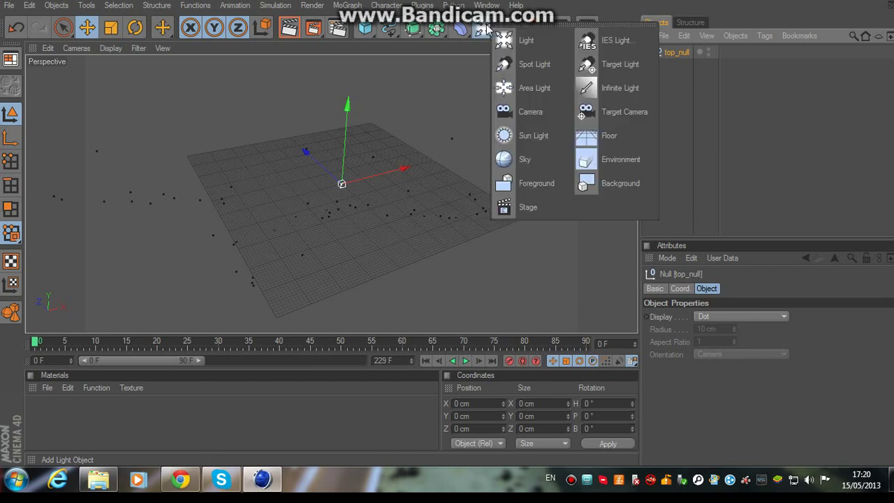
left_click(611, 179)
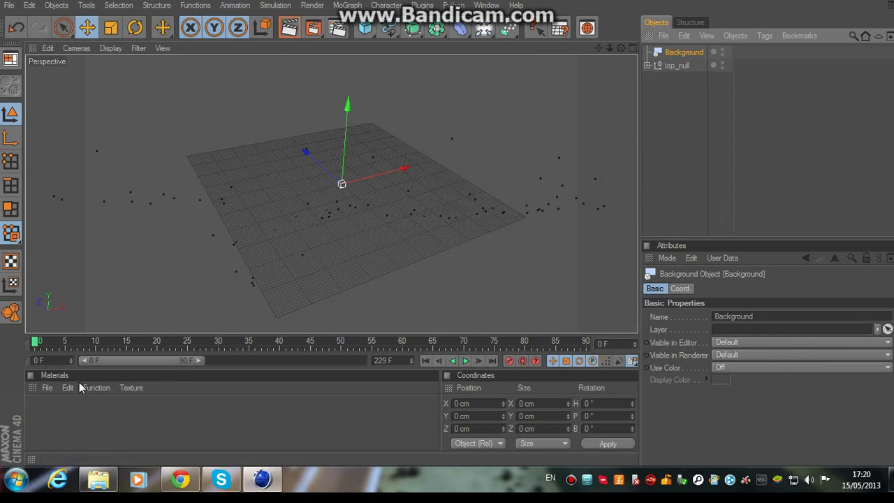
left_click(48, 389)
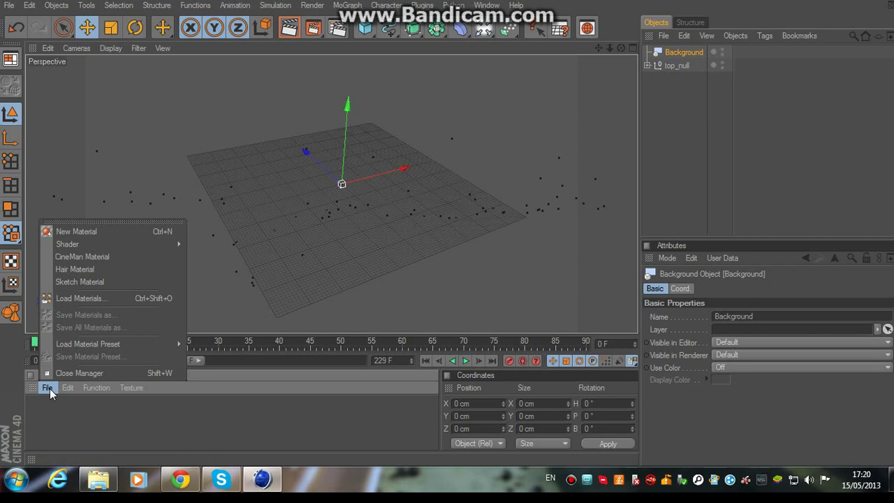
left_click(77, 231)
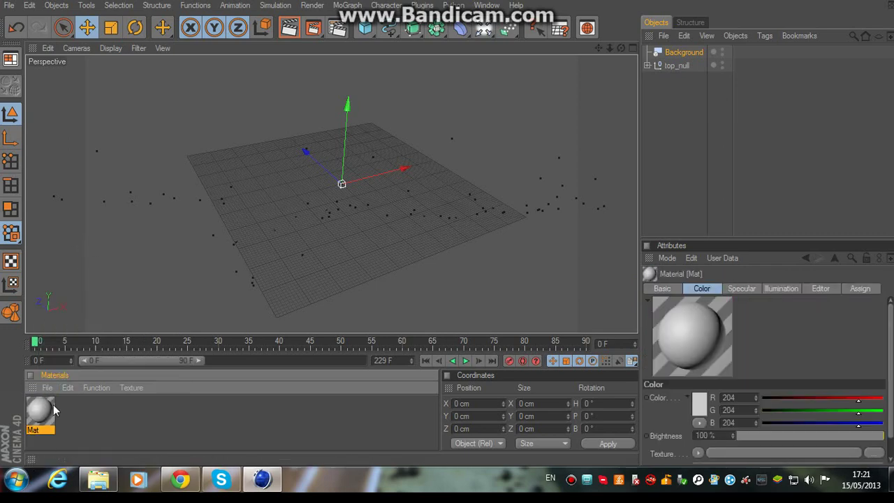
double_click(50, 413)
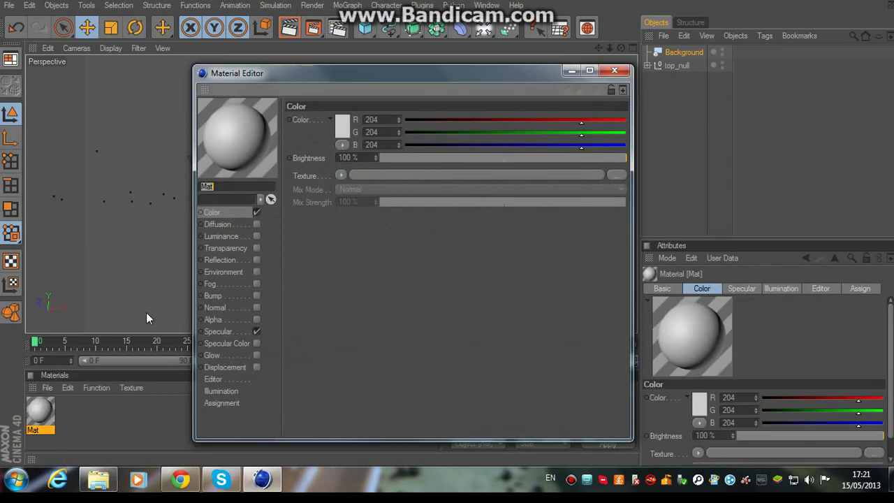
- Load the 2-favela.mp4 video from the Favela folder as the material's Color texture
left_click(343, 174)
left_click(359, 199)
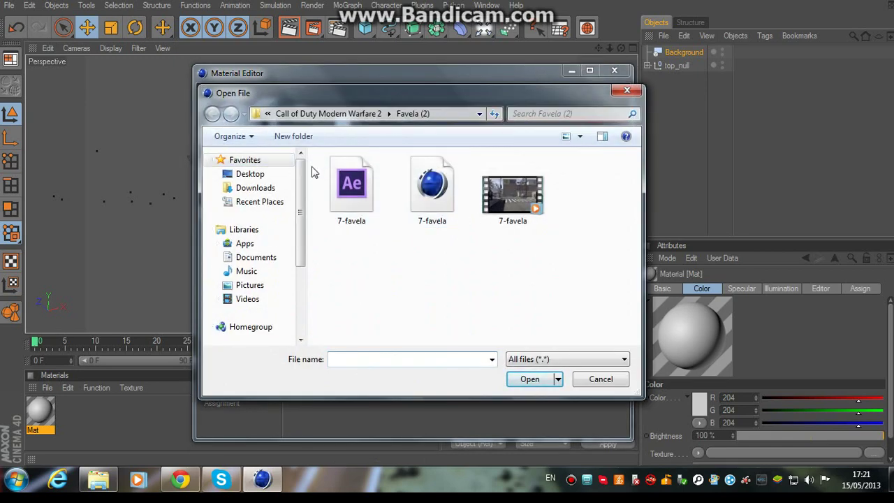
left_click(328, 113)
double_click(369, 177)
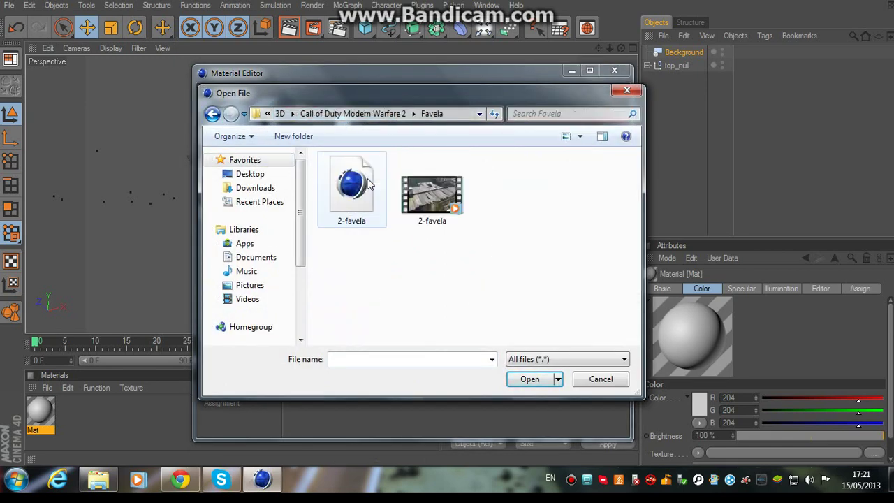
left_click(213, 114)
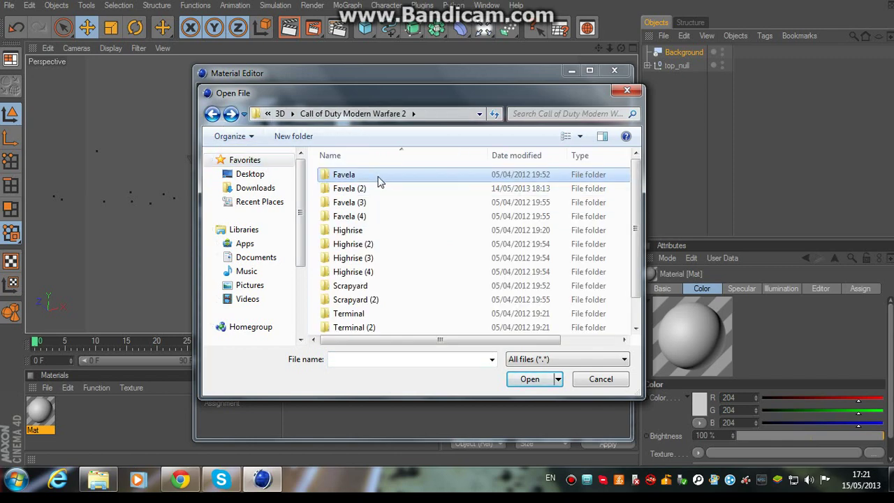
double_click(380, 180)
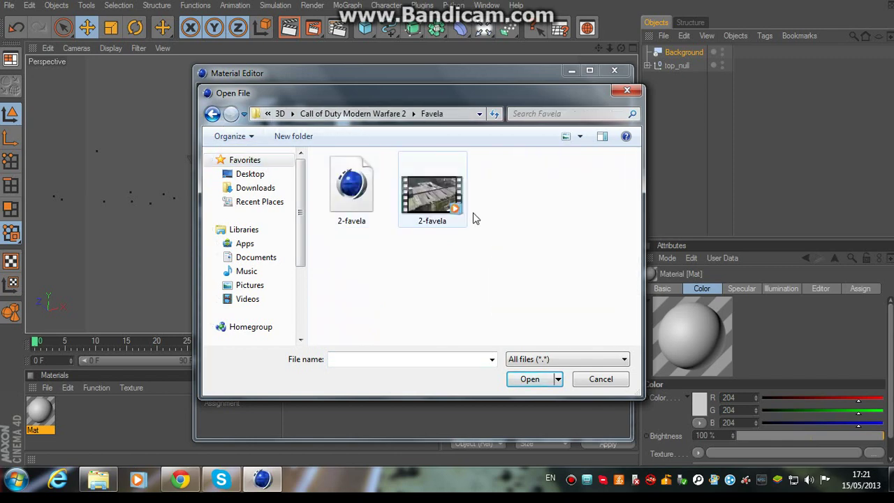
left_click(444, 209)
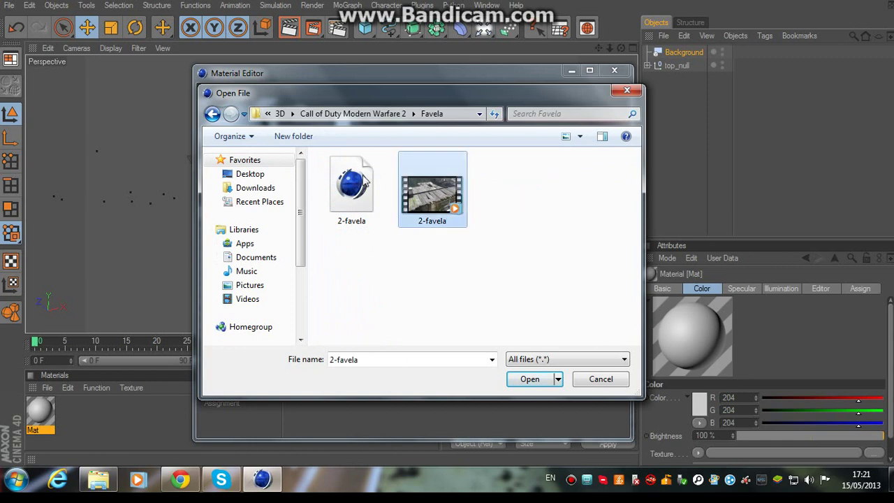
left_click(531, 379)
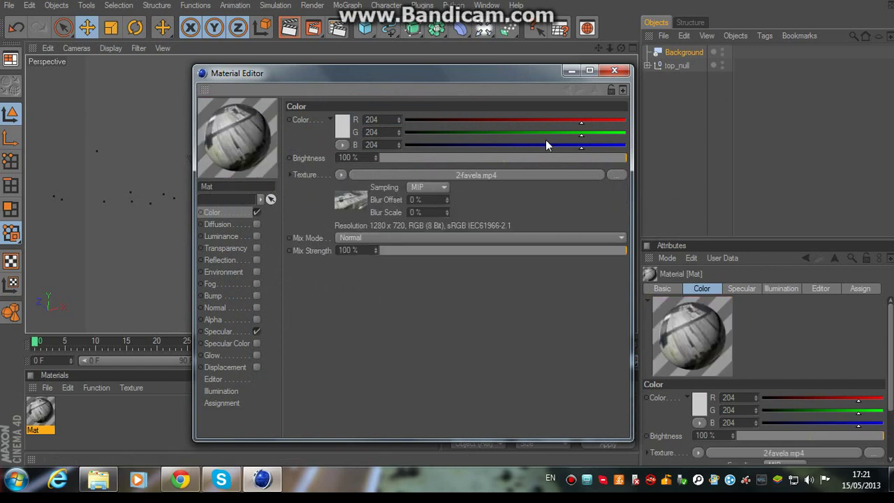
- Drag the Mat material onto the Background object and select Background
left_click(613, 72)
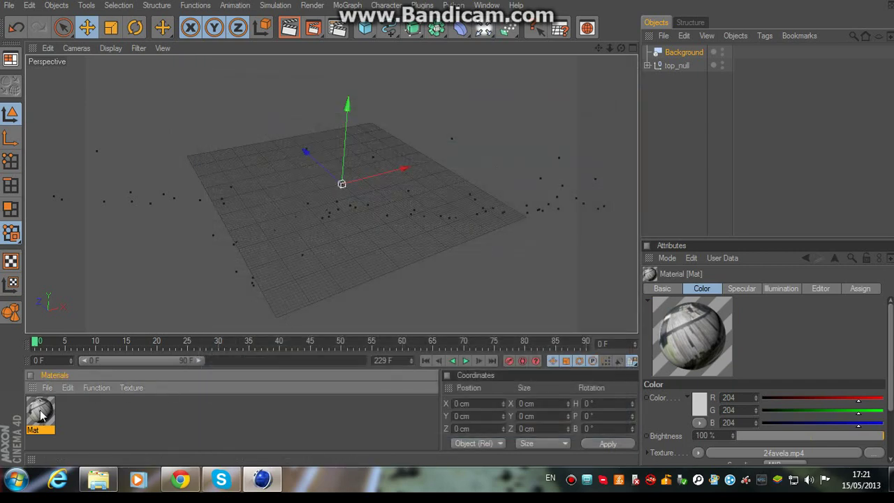
left_click_drag(40, 414, 697, 54)
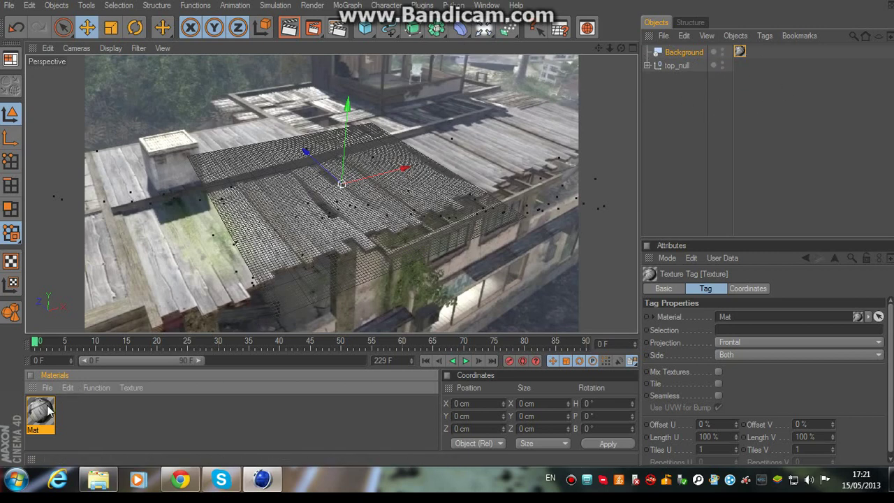
left_click(685, 106)
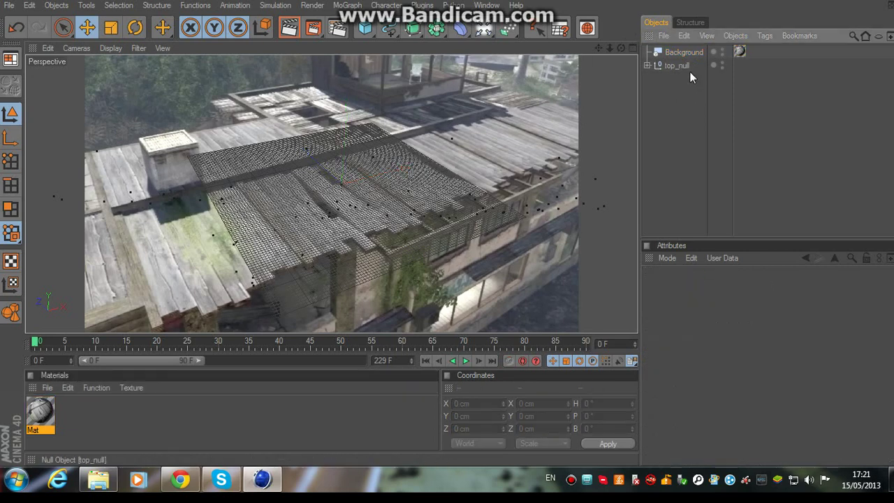
left_click(690, 58)
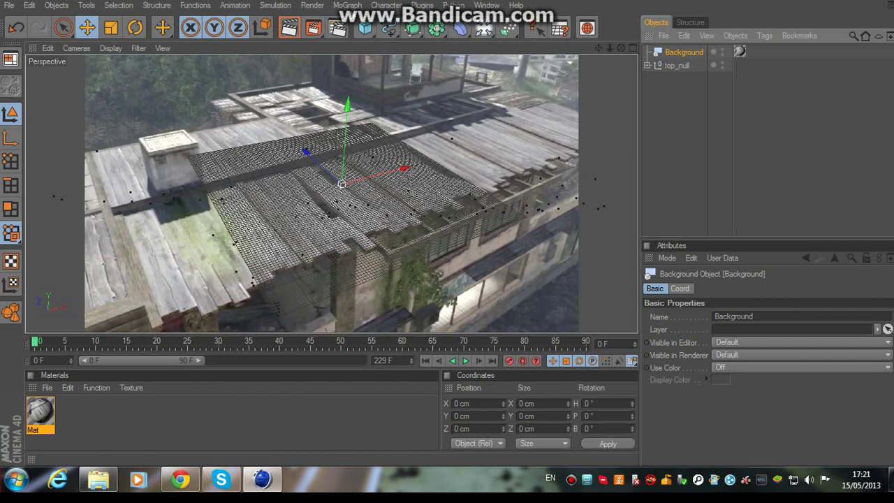
- Add a MoText object, undoing an accidental conversion to editable geometry
left_click(347, 5)
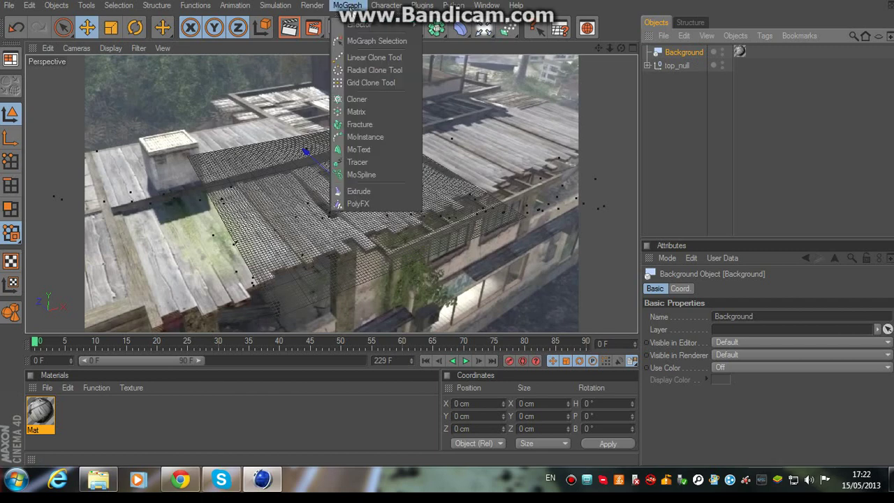
left_click(375, 147)
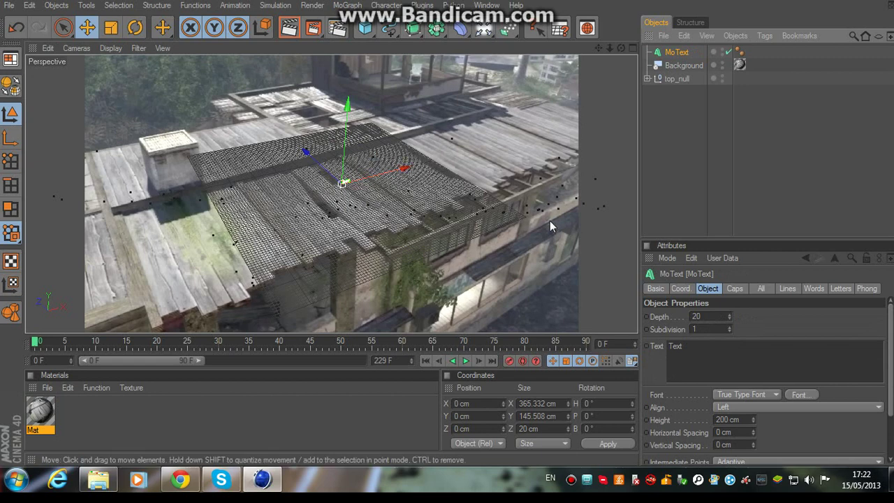
double_click(708, 346)
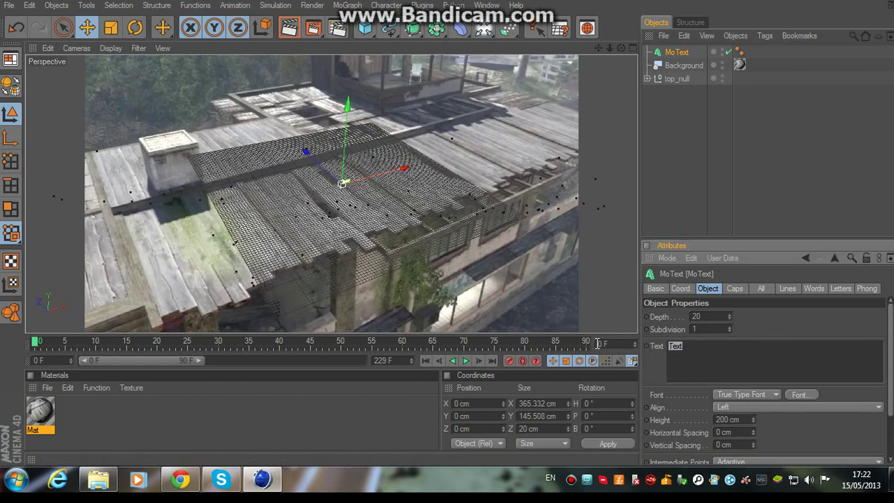
key("c")
key("u")
key("Escape")
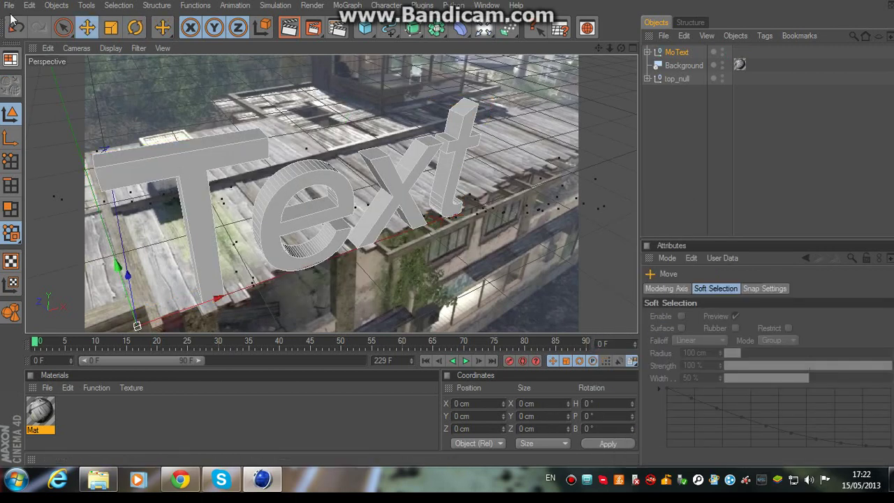
left_click(30, 9)
left_click(38, 21)
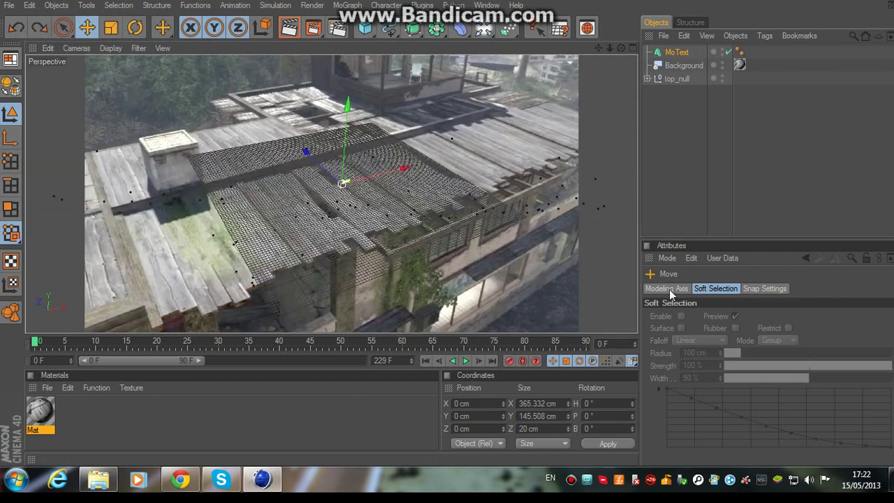
- Replace the MoText's default text with 'Subscribe'
left_click(677, 51)
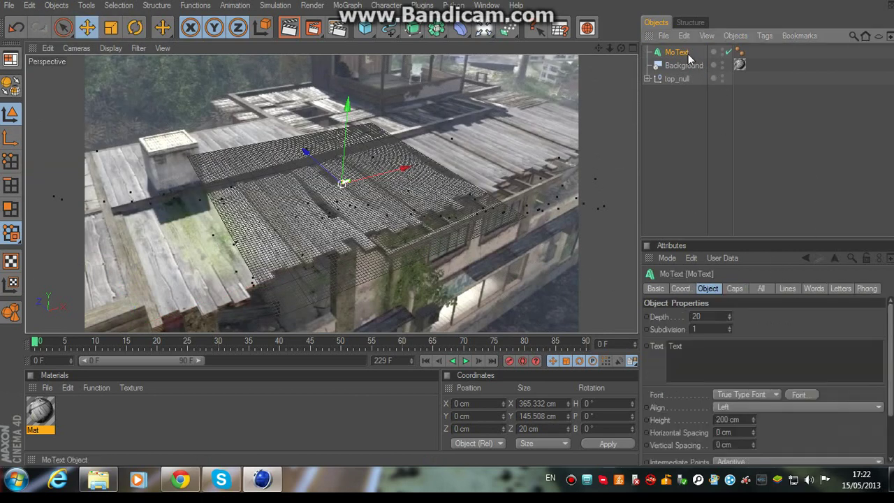
left_click(702, 360)
key("ctrl+a")
key("BackSpace")
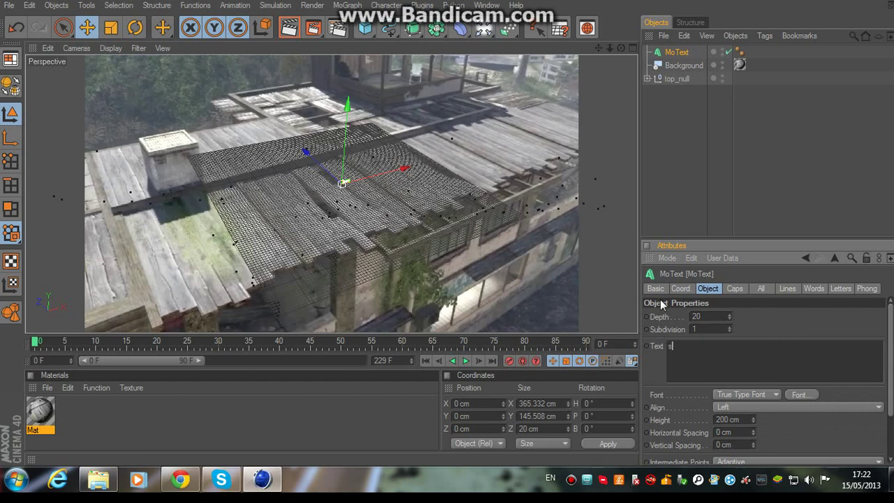
type("Subscribe")
left_click(753, 320)
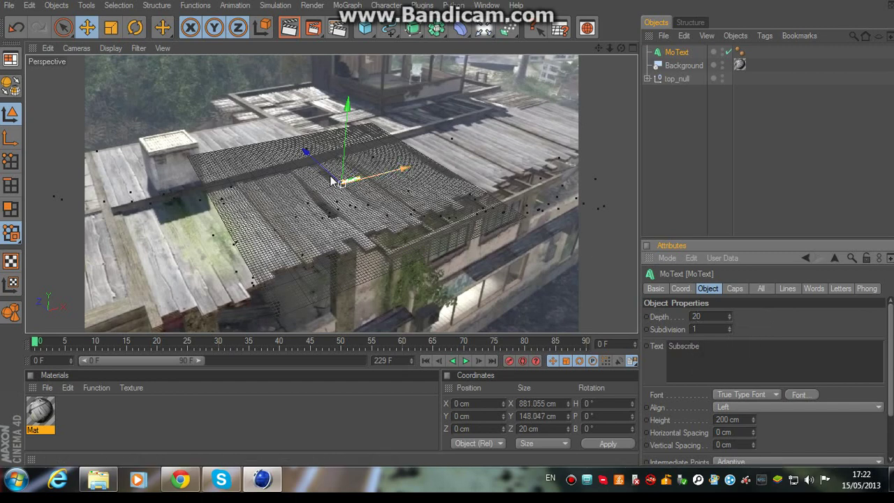
- Scale the Subscribe MoText up greatly
left_click(116, 28)
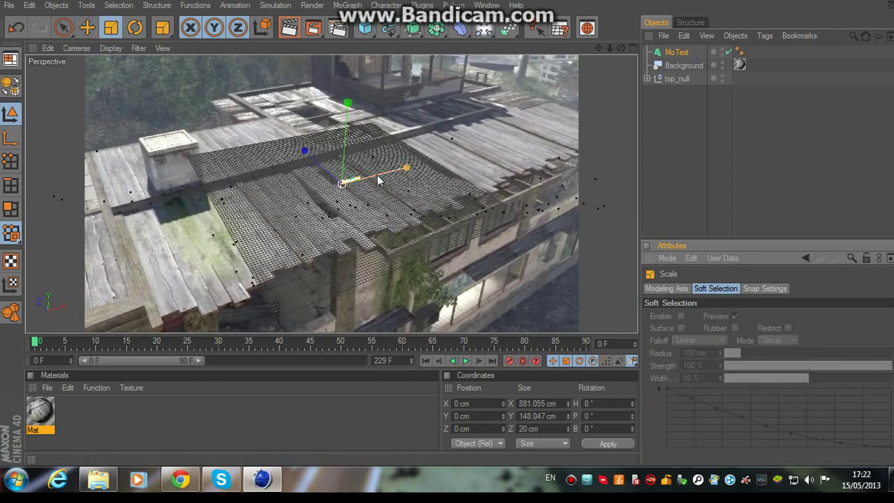
left_click_drag(370, 176, 425, 170)
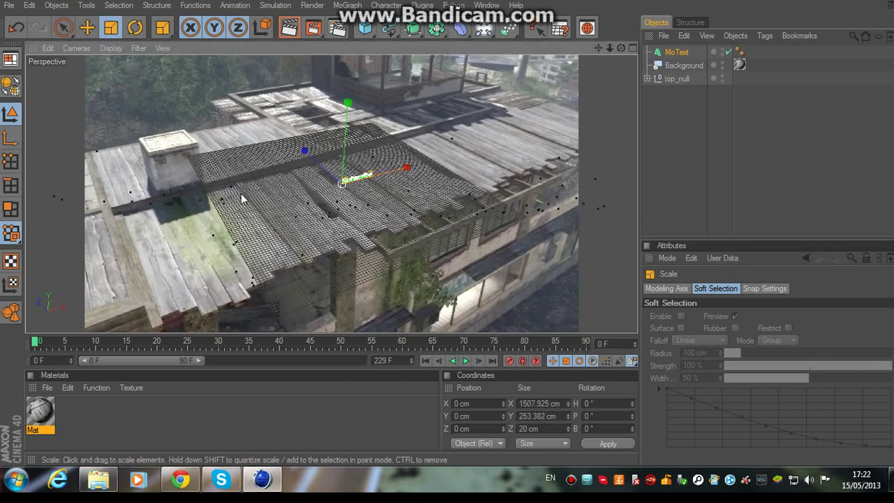
mouse_move(369, 189)
left_mouse_down()
mouse_move(349, 178)
mouse_move(386, 179)
mouse_move(377, 176)
left_mouse_up()
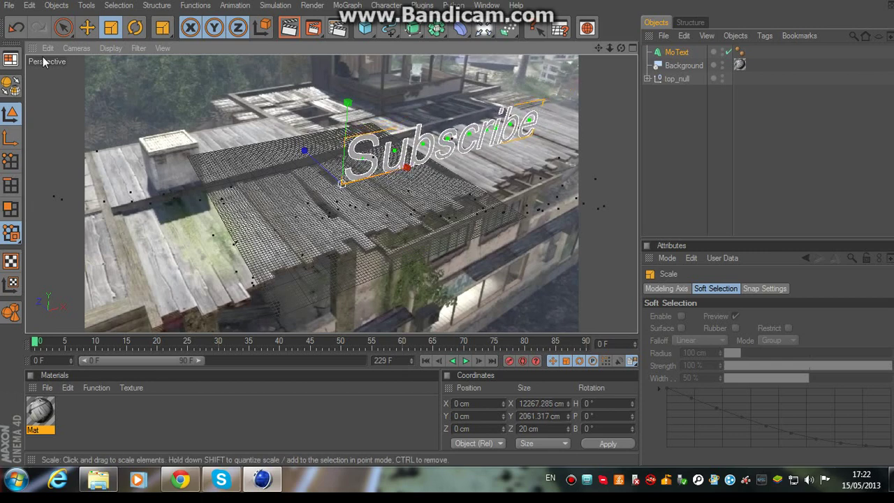
- Move the text left, up and back to Y 1737.933 cm, Z -911.342 cm above the rooftop
left_click(87, 27)
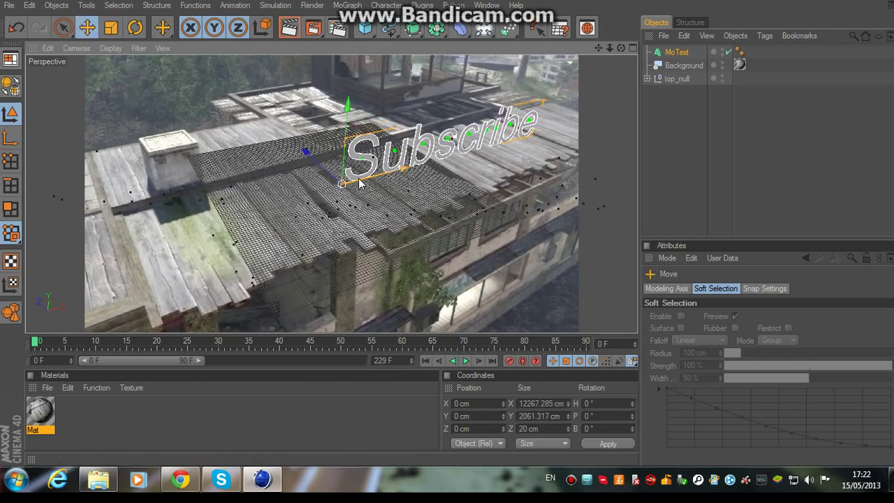
left_click_drag(359, 186, 330, 183)
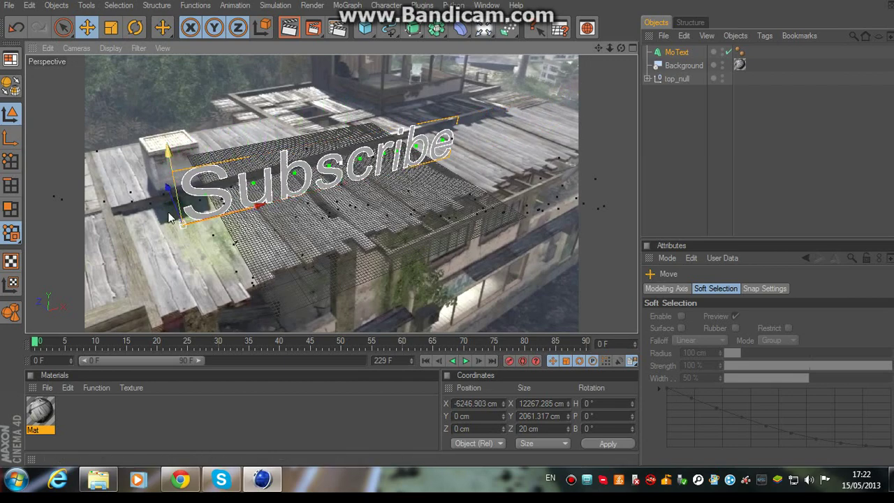
left_click_drag(174, 177, 164, 149)
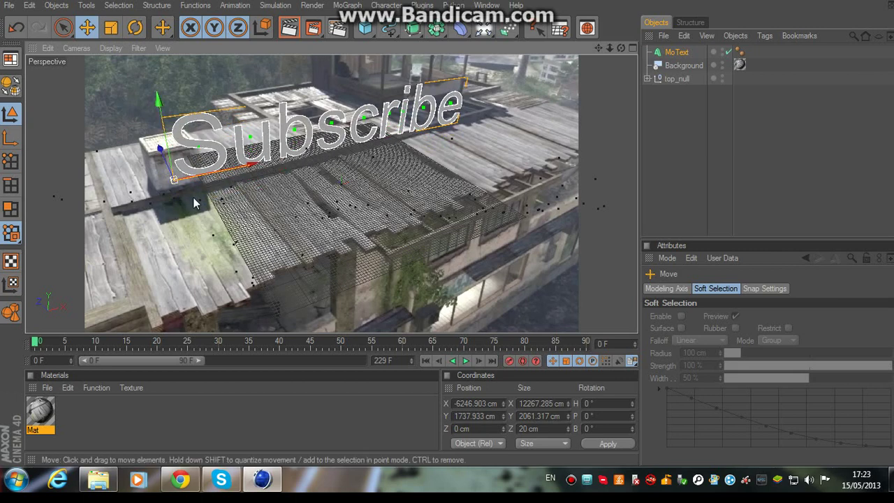
mouse_move(174, 180)
left_mouse_down()
mouse_move(168, 167)
mouse_move(176, 183)
left_mouse_up()
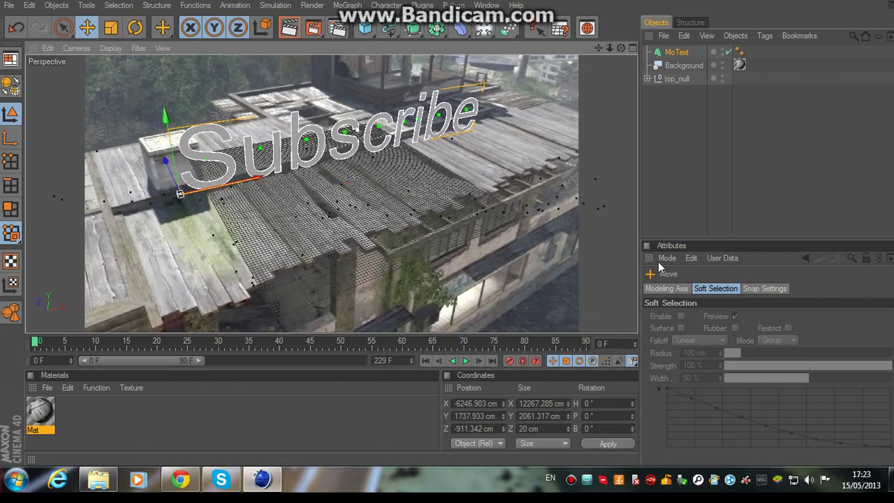
left_click(672, 53)
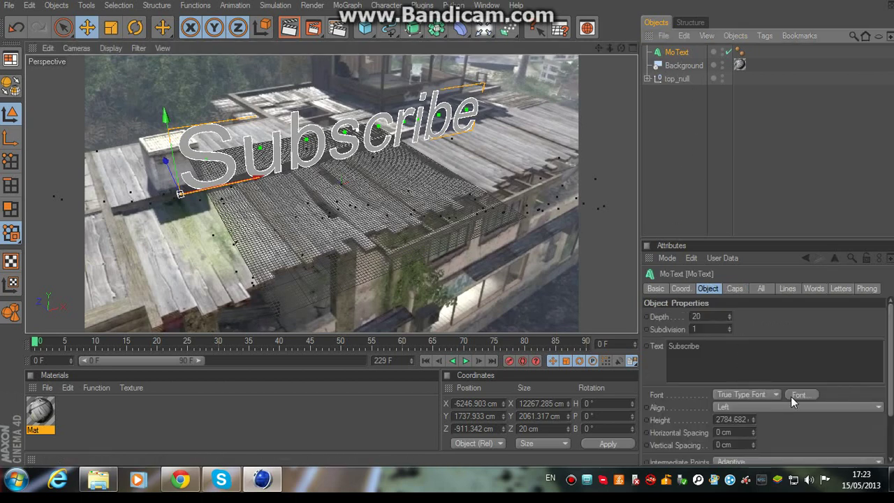
- Set both the Start and End caps of the MoText to Fillet Cap
left_click(735, 290)
left_click(727, 318)
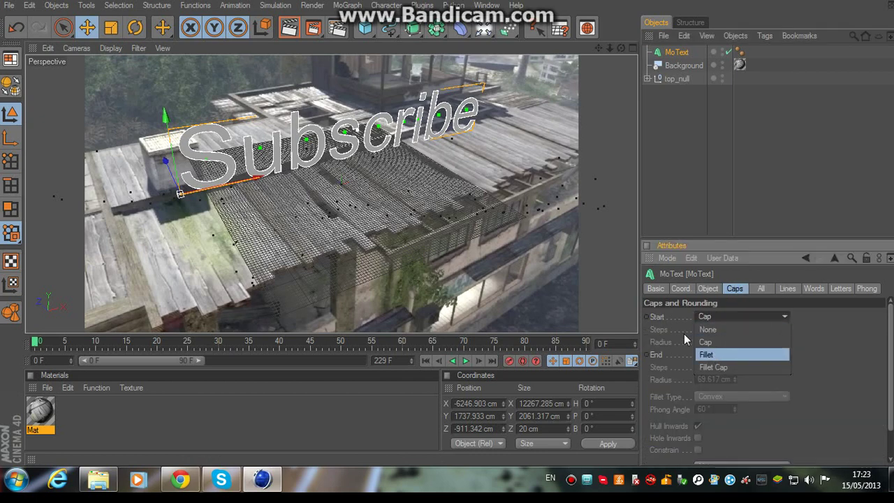
left_click(720, 369)
left_click(741, 355)
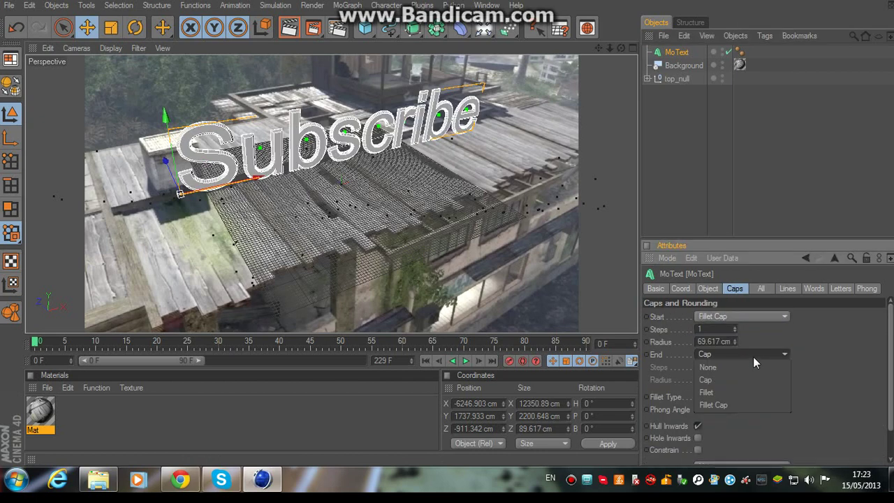
left_click(756, 406)
- Return to the MoText Object properties and open the Font chooser
left_click(700, 288)
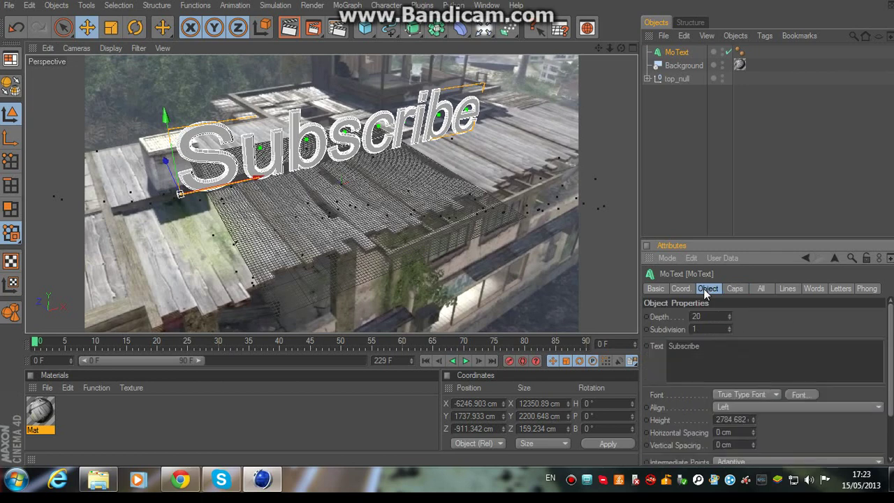
left_click(783, 287)
left_click(761, 289)
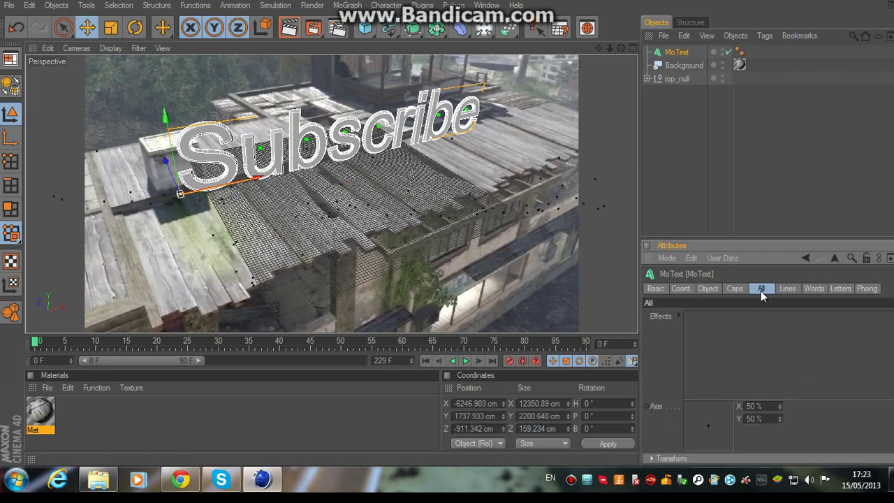
left_click(656, 288)
left_click(681, 288)
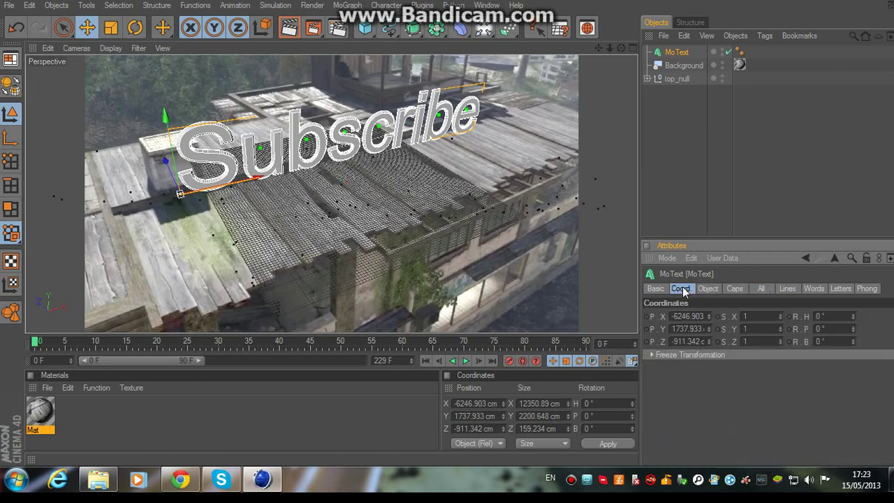
left_click(709, 289)
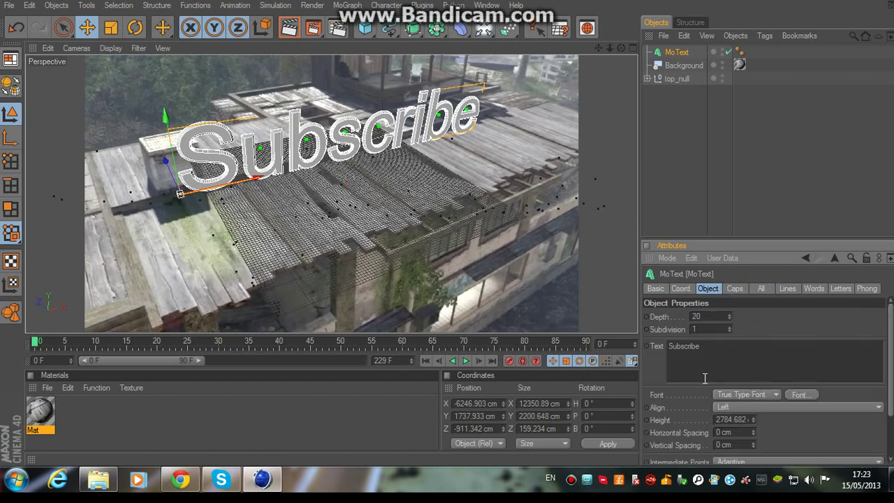
left_click(797, 394)
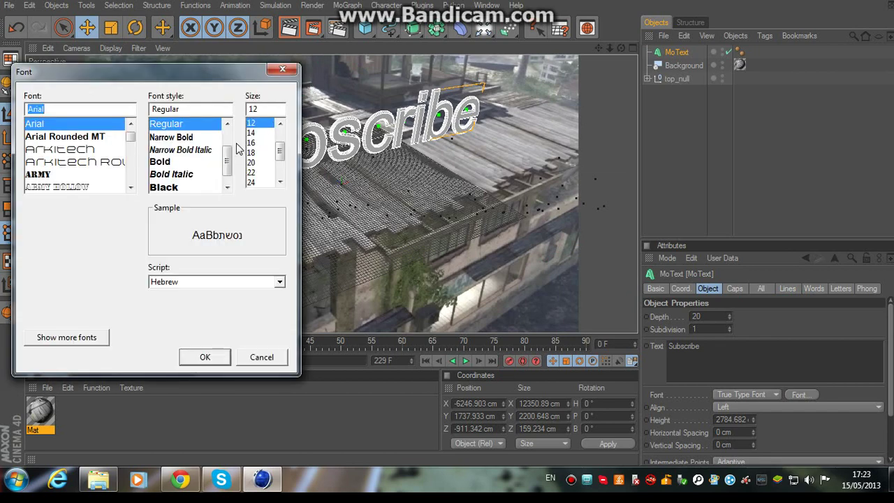
- Change the text font to Bebas and lower SUBSCRIBE to Y 847.618 cm
type("Bebas")
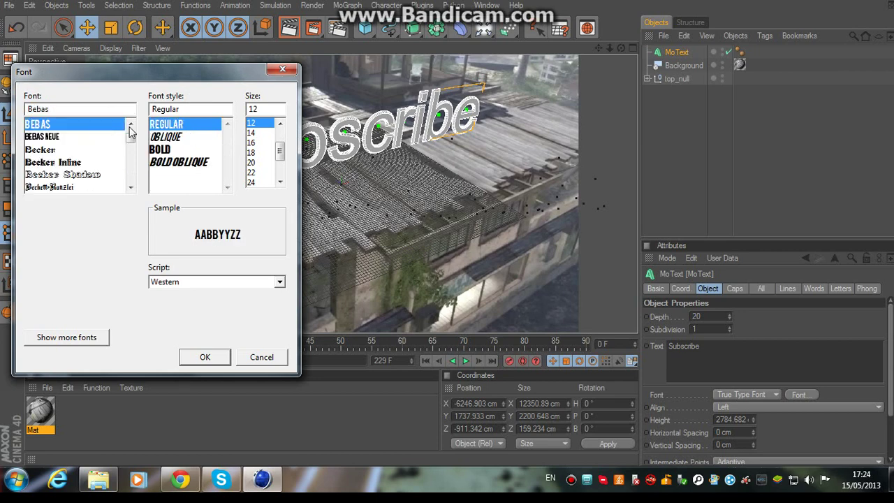
left_click(88, 136)
left_click(105, 124)
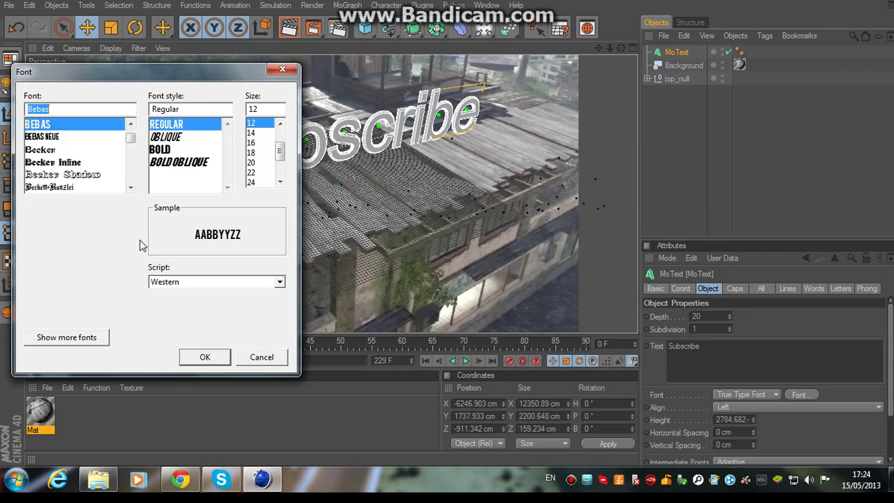
left_click(205, 357)
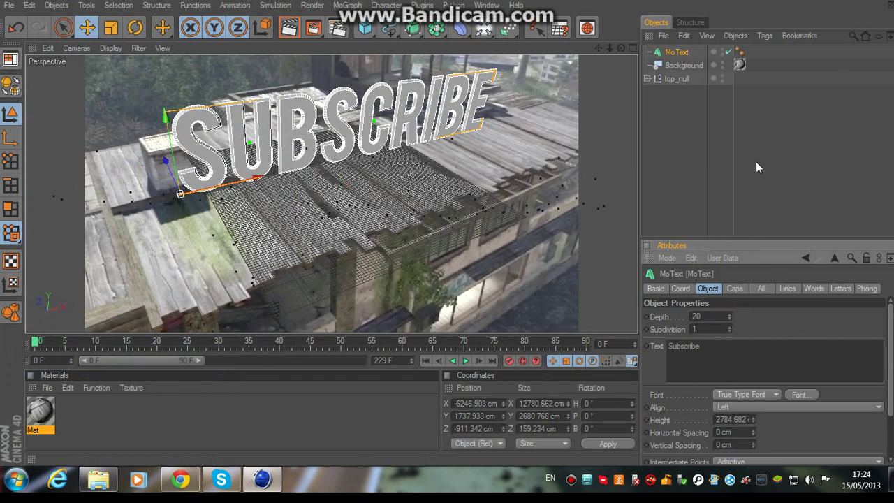
left_click_drag(166, 118, 170, 144)
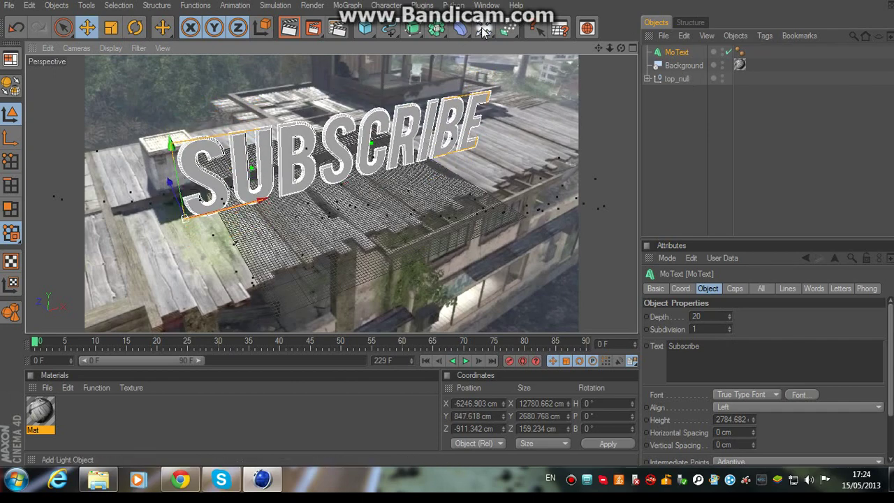
- Shift SUBSCRIBE left and add a 2000 × 2000 cm Floor object
left_click_drag(239, 207, 213, 212)
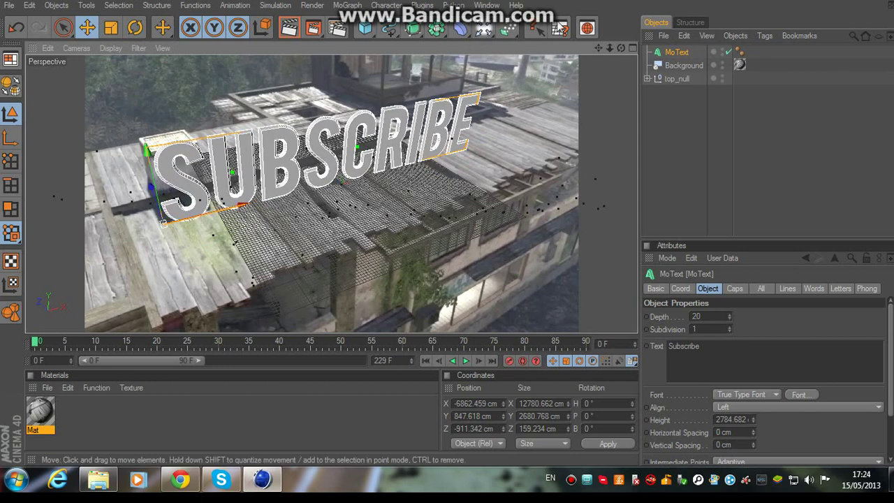
left_click(484, 28)
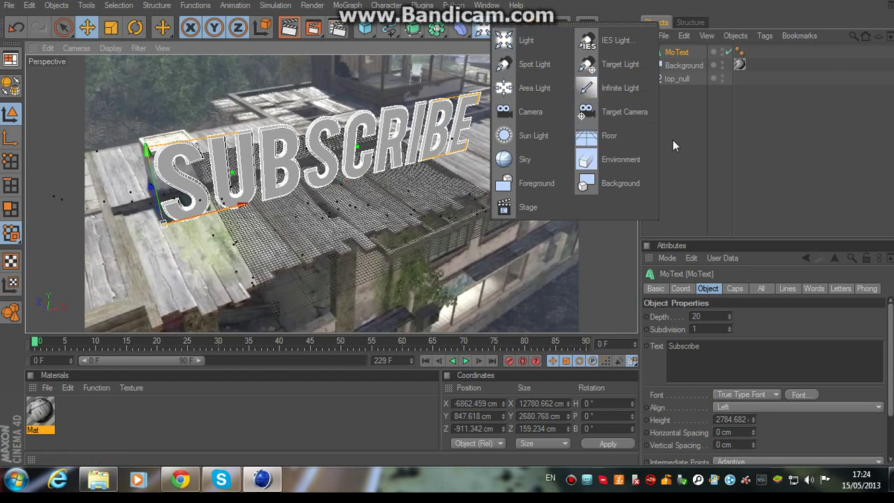
left_click(624, 137)
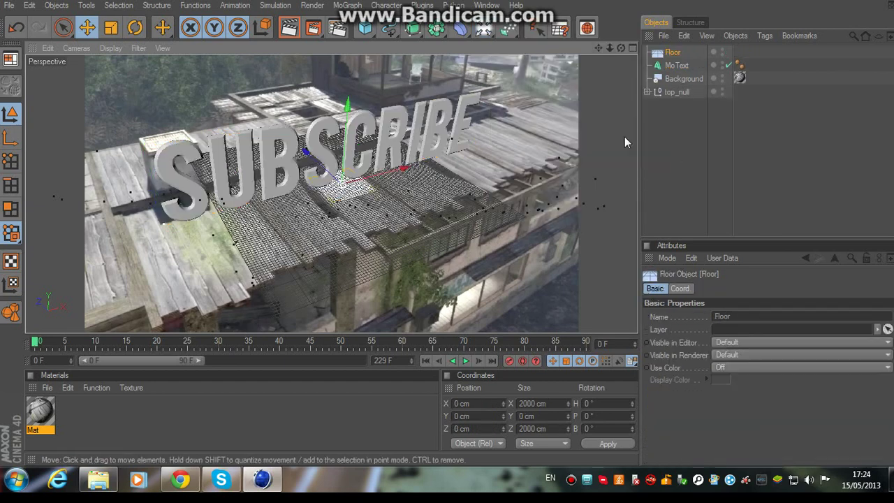
- Attach a Compositing tag to the Background object
left_click(669, 79)
right_click(669, 79)
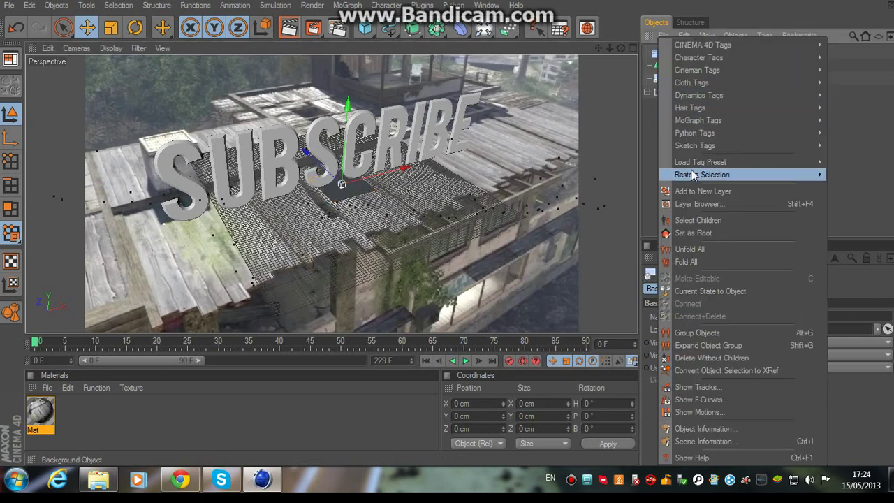
mouse_move(708, 46)
left_click(670, 79)
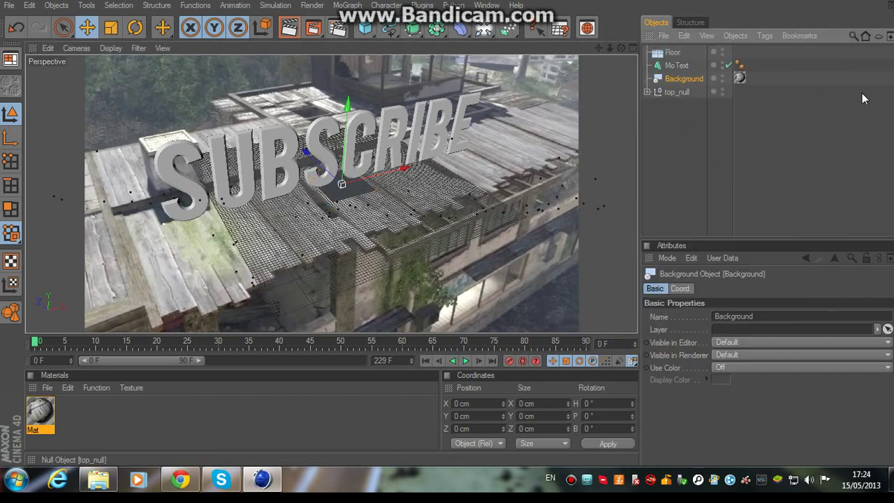
right_click(673, 79)
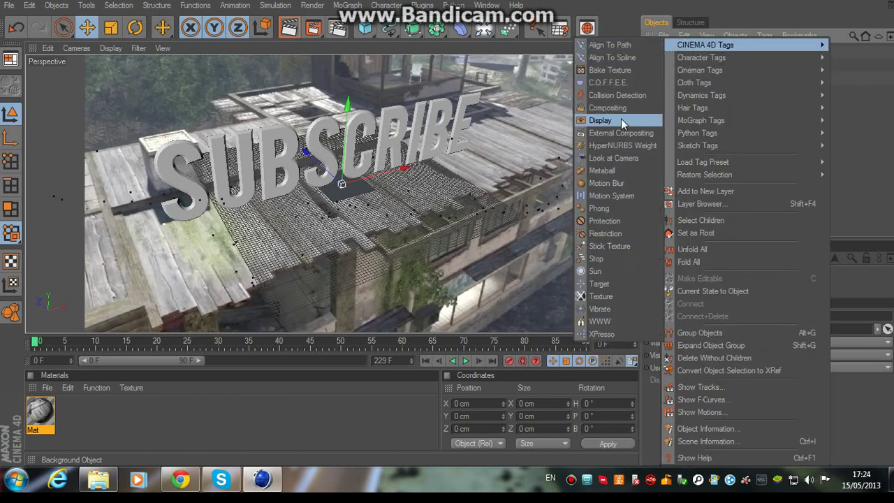
left_click(624, 112)
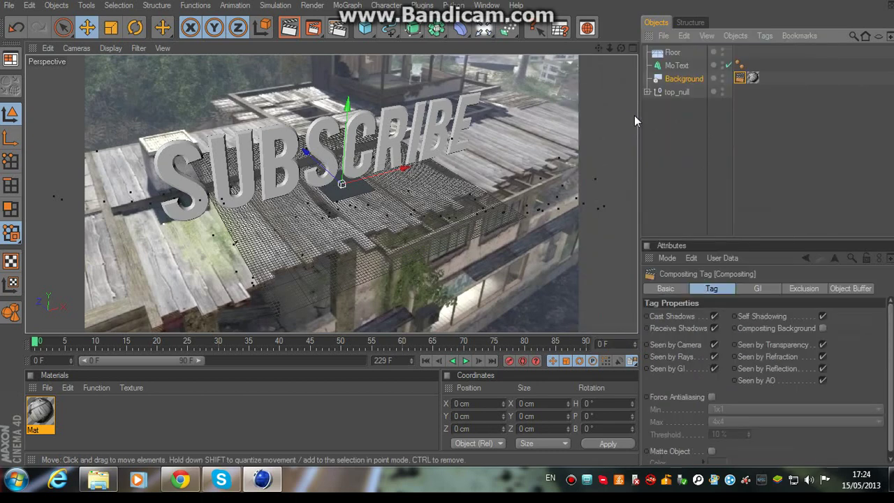
left_click(675, 56)
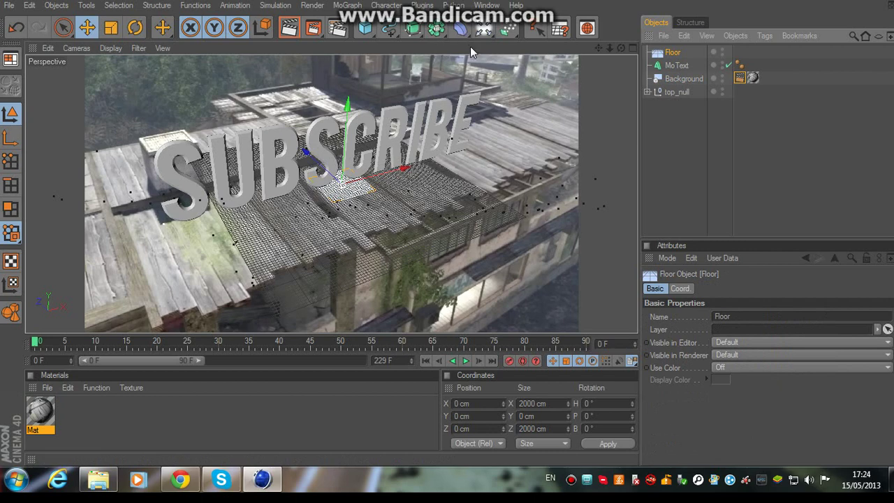
left_click(485, 30)
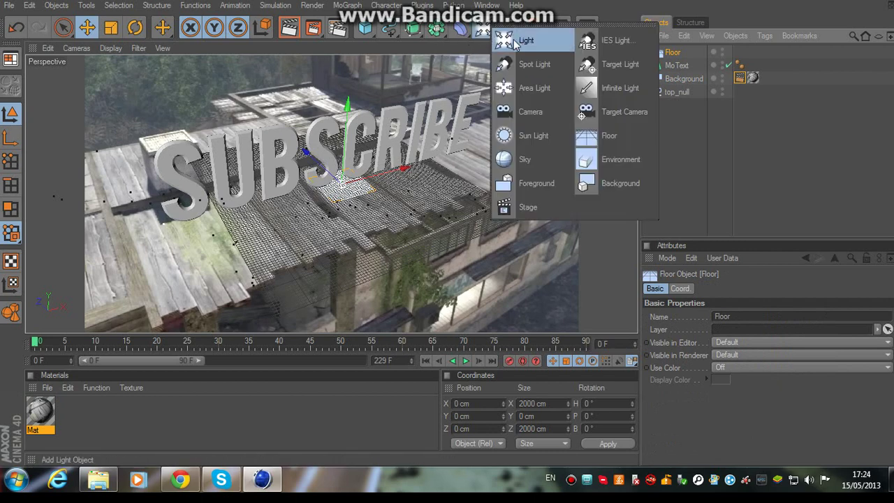
- Add an Omni light and place it at X 382.872, Y 5146.776, Z -5631.345 cm
left_click(519, 41)
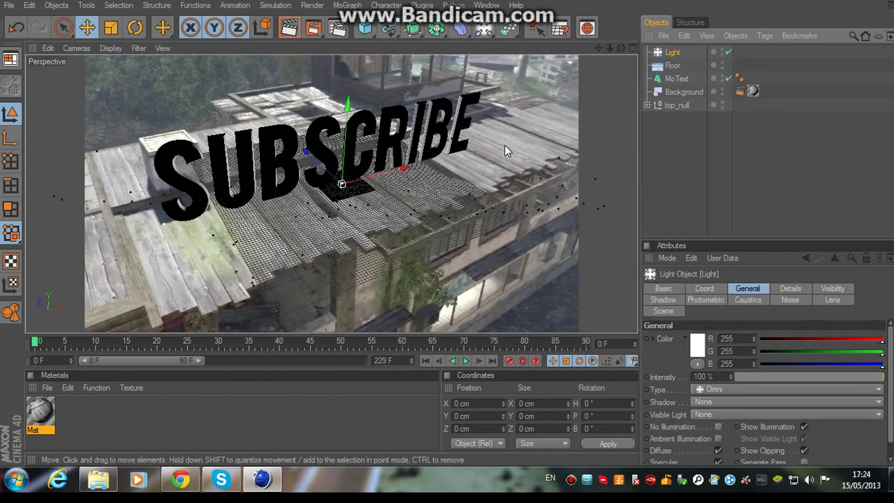
mouse_move(347, 168)
left_mouse_down()
mouse_move(341, 216)
mouse_move(344, 164)
left_mouse_up()
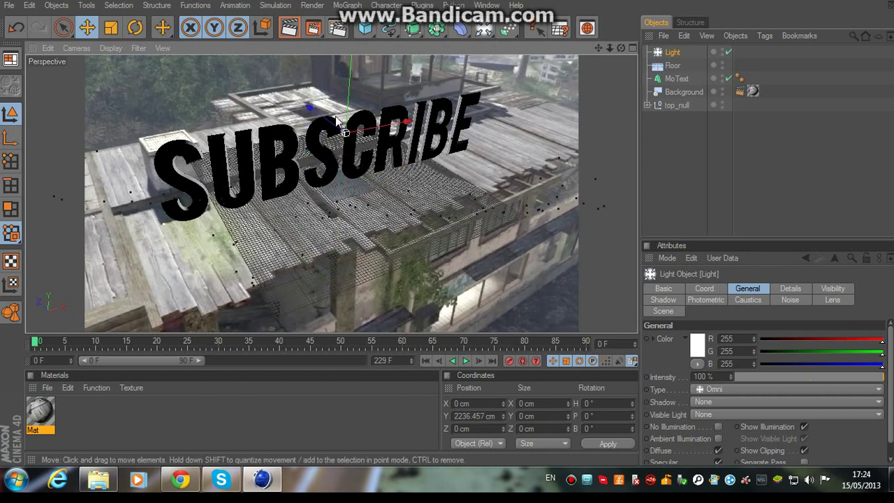
left_click_drag(336, 118, 496, 96)
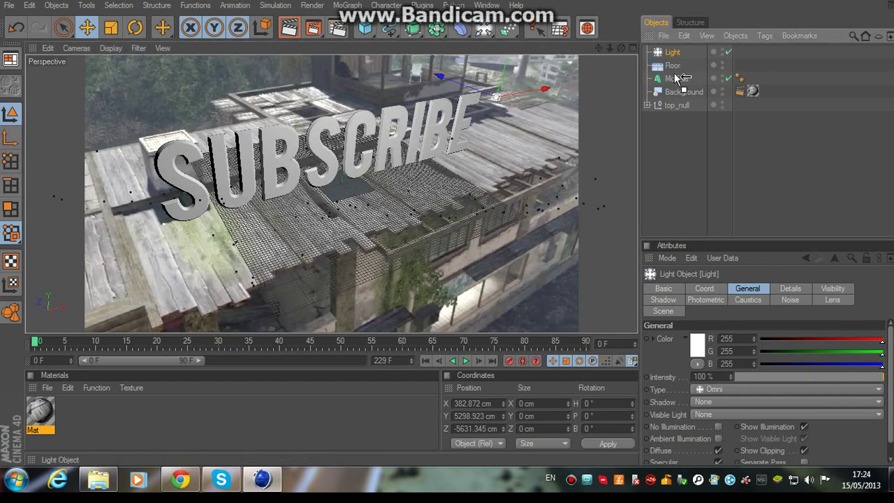
left_click_drag(681, 78, 682, 52)
left_click_drag(505, 78, 475, 188)
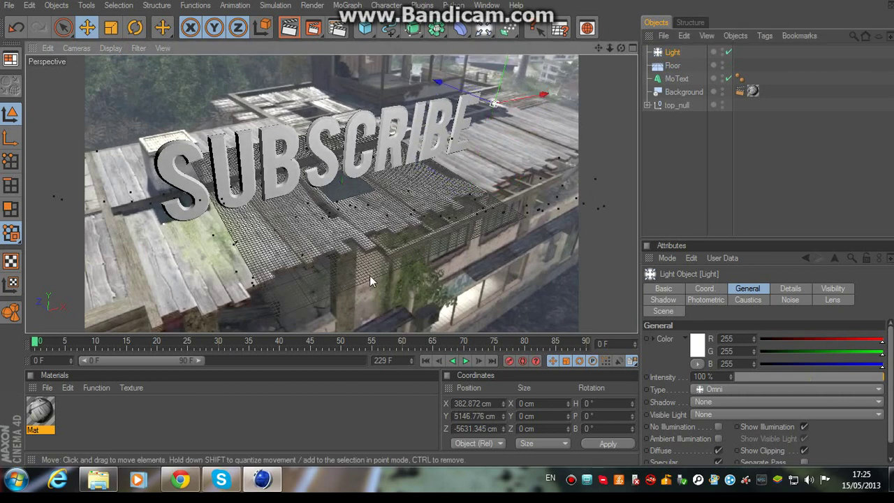
left_click(37, 342)
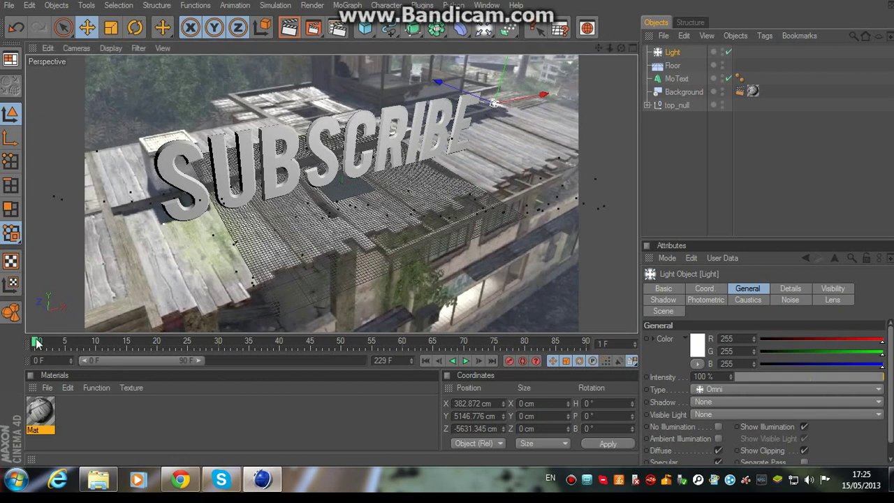
key("g")
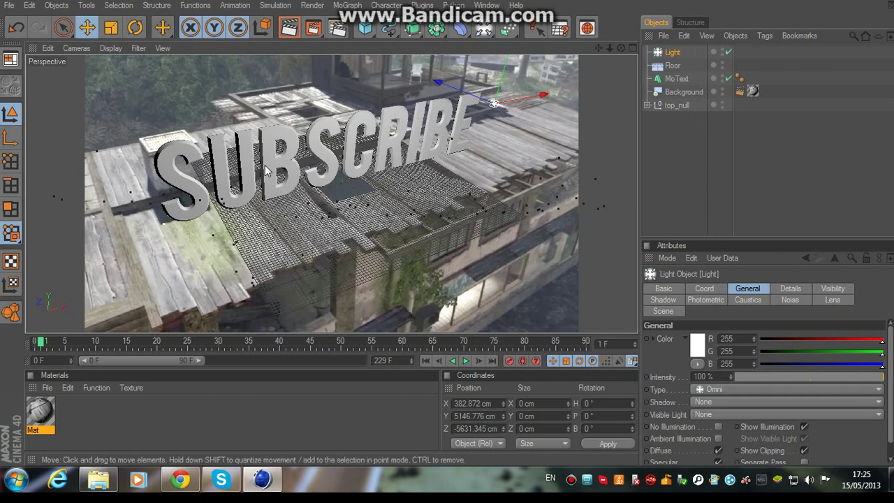
- Set render output to 1280 × 720 with Frame Range All Frames (0 to 229)
left_click(340, 32)
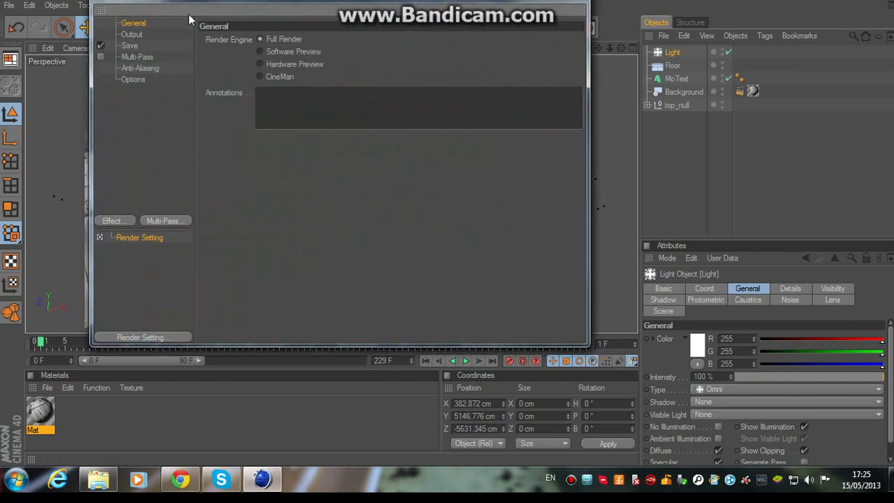
left_click_drag(189, 14, 384, 29)
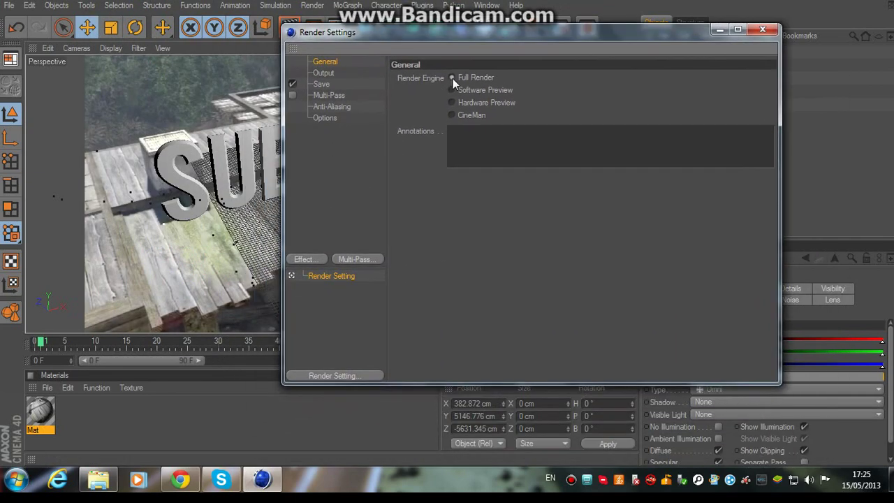
left_click(324, 74)
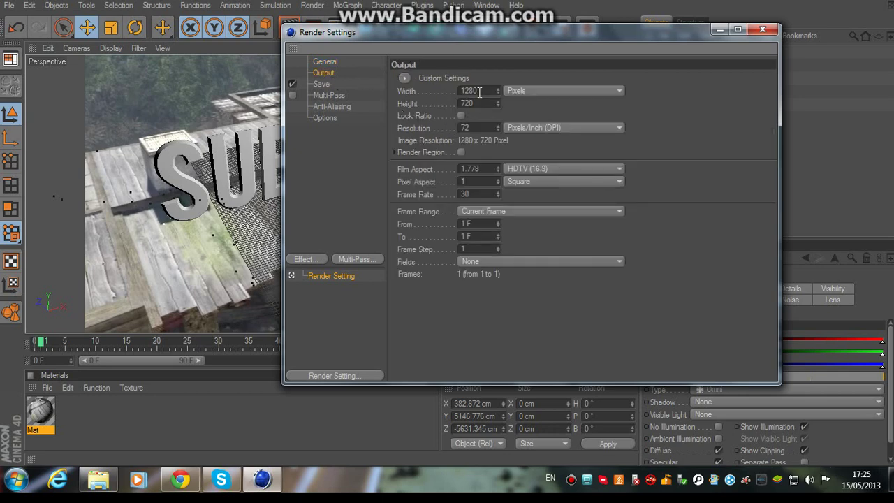
left_click_drag(479, 92, 440, 88)
key("Tab")
key("Tab")
left_click(485, 209)
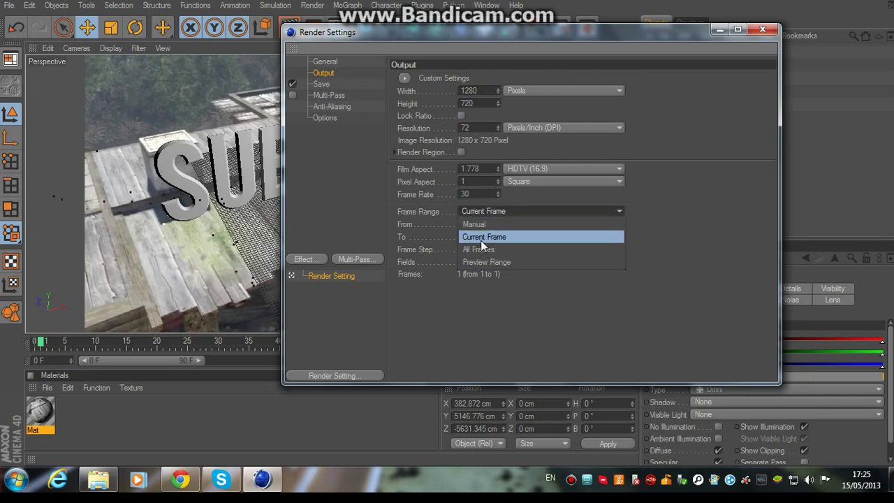
left_click(493, 248)
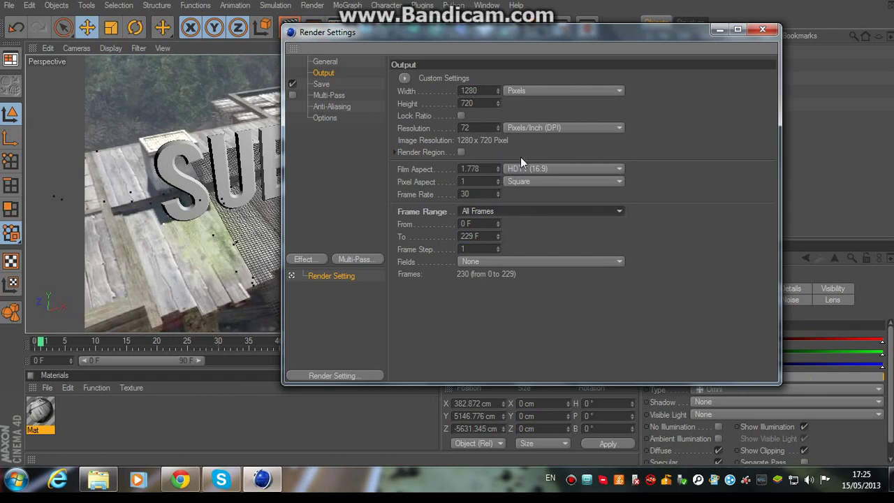
- Set the save format to QuickTime Movie at 8 Bit/Channel
left_click(323, 84)
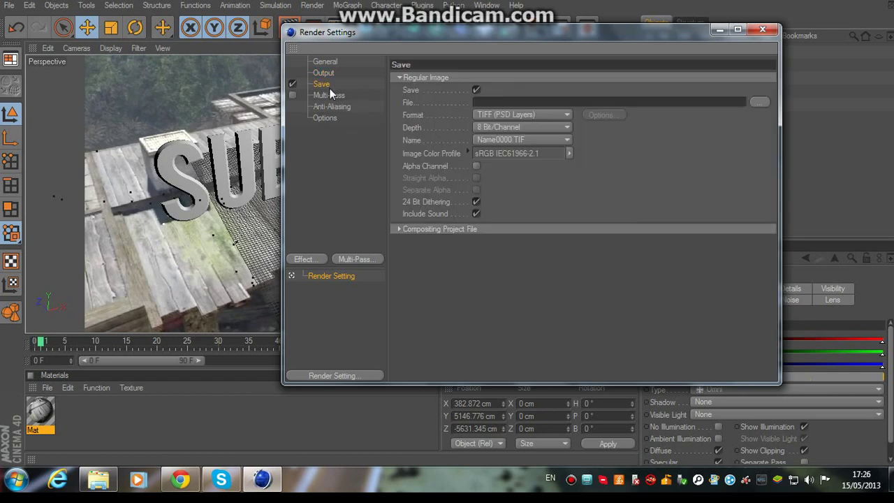
left_click(537, 116)
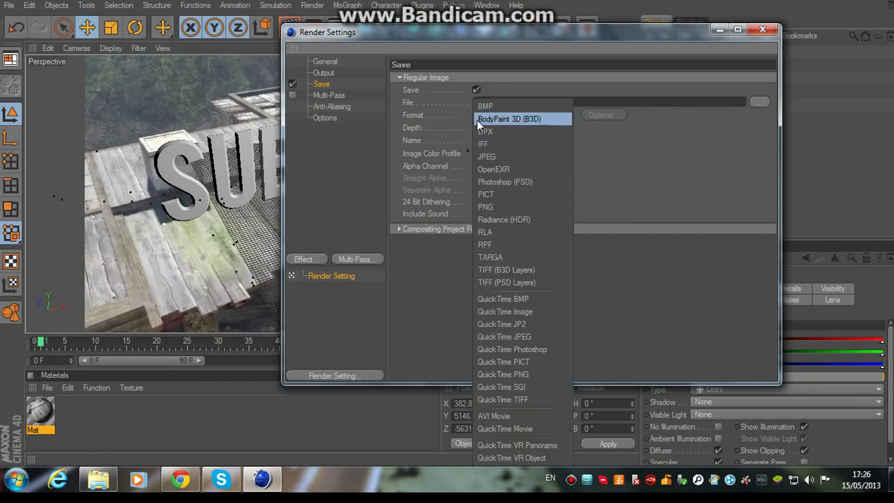
left_click(446, 119)
left_click(501, 115)
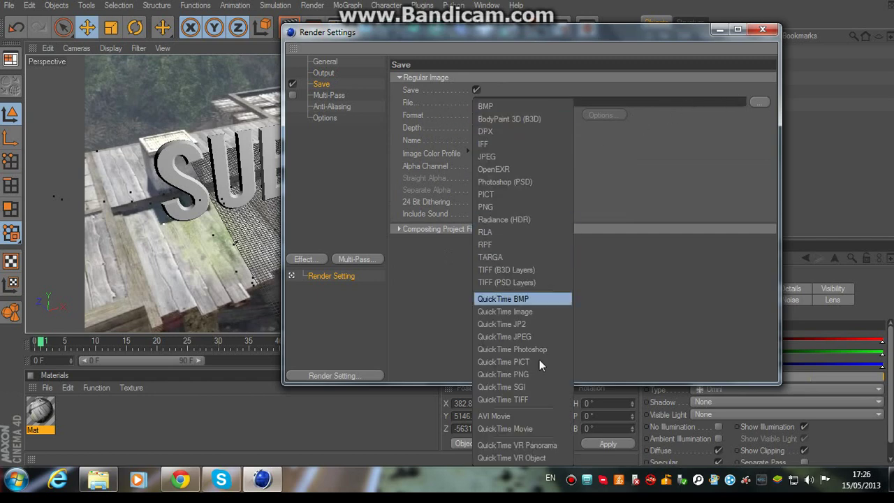
left_click(534, 428)
left_click(519, 127)
left_click(519, 127)
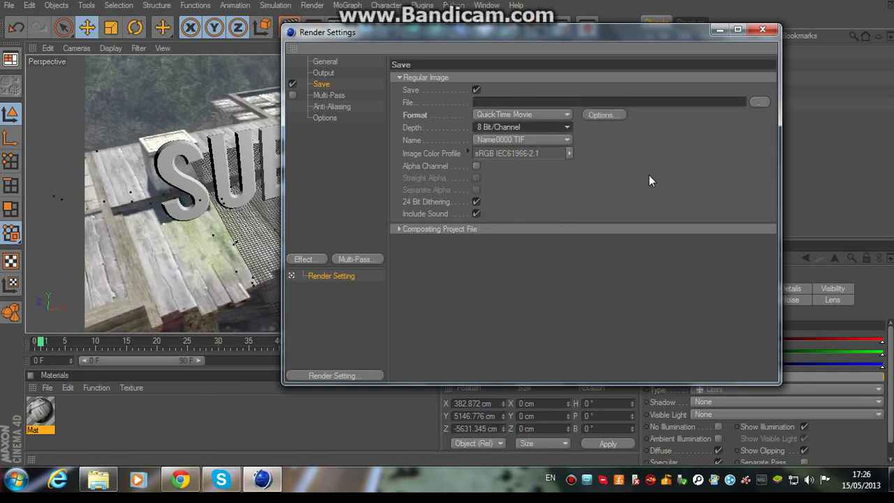
- Set anti-aliasing to Best with the Still Image filter and close Render Settings
left_click(321, 95)
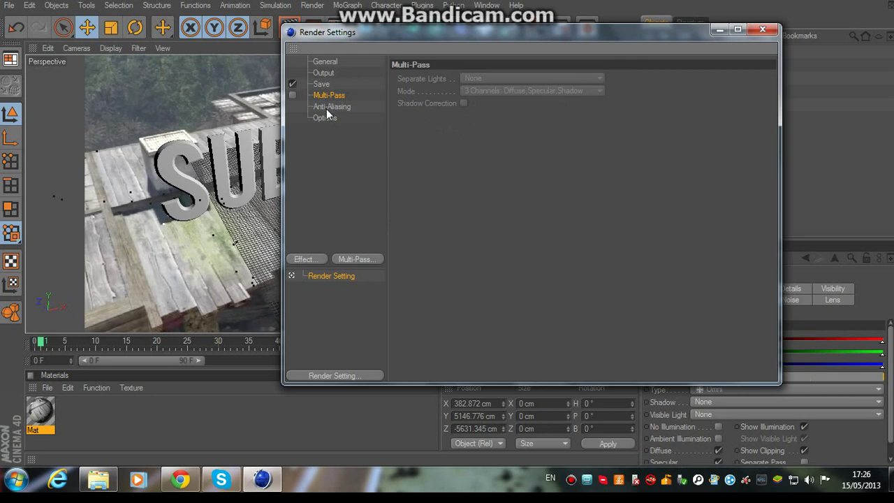
left_click(327, 108)
left_click(335, 100)
left_click(324, 108)
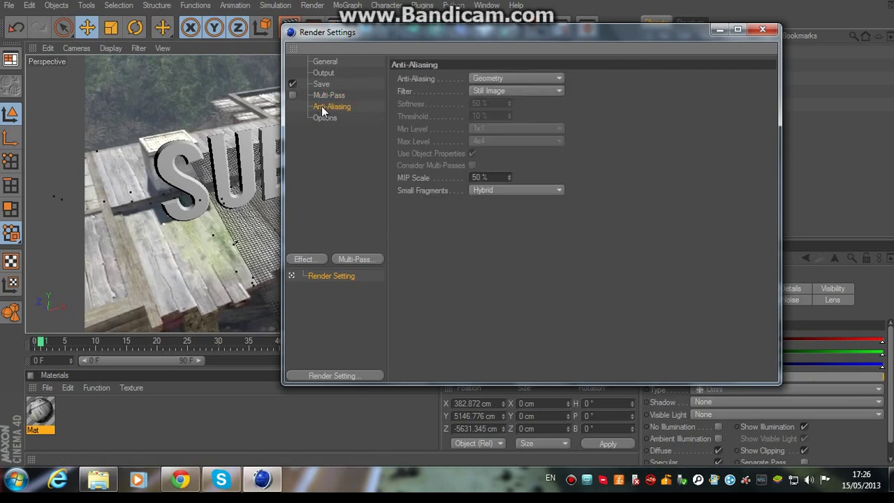
left_click(514, 78)
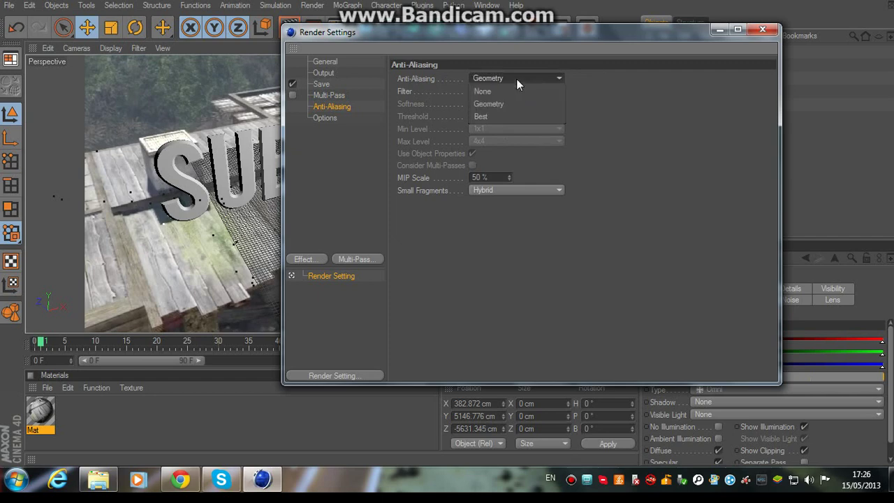
left_click(503, 116)
left_click(505, 91)
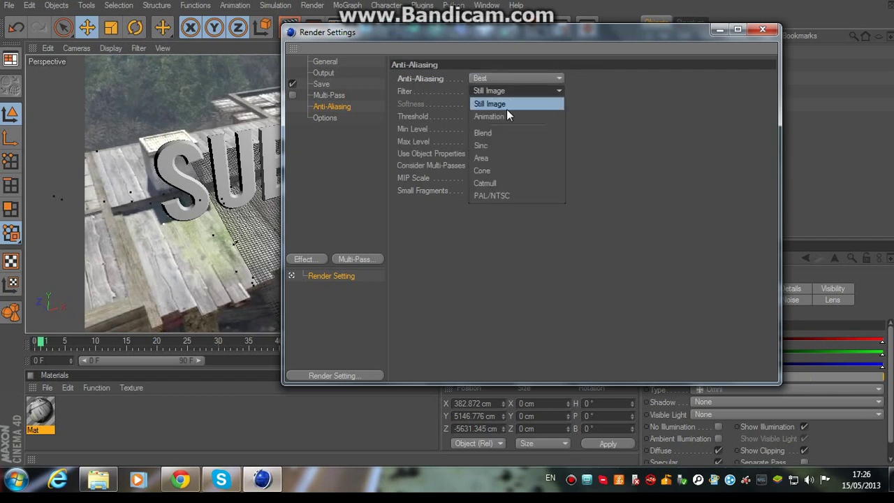
left_click(515, 105)
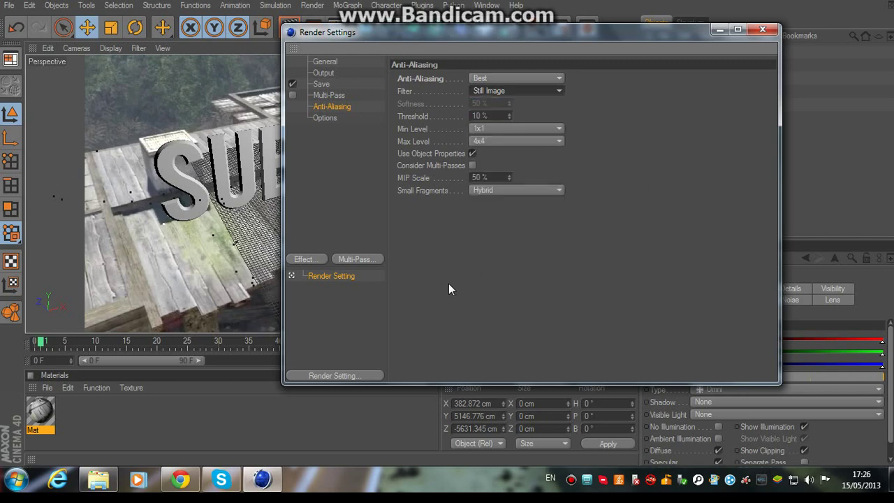
left_click(762, 29)
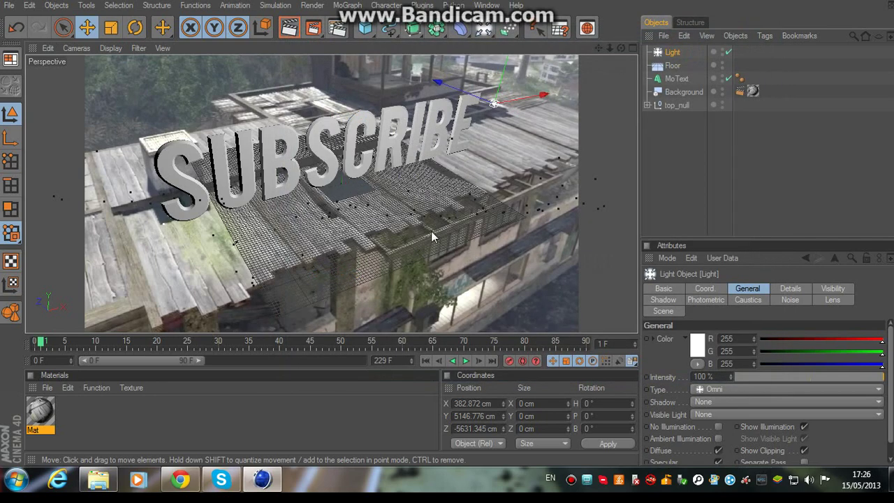
- Cancel the render at the missing-file-name warning and lower the light to Y 4439.908 cm
left_click(314, 30)
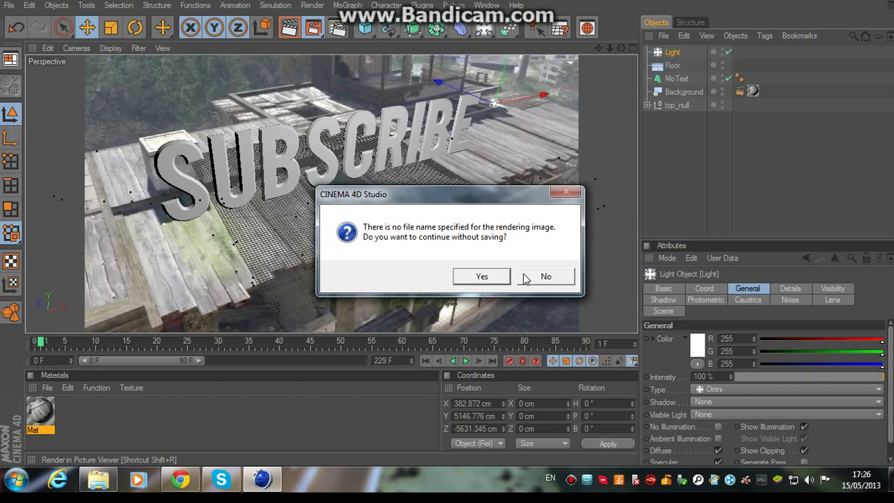
left_click(528, 278)
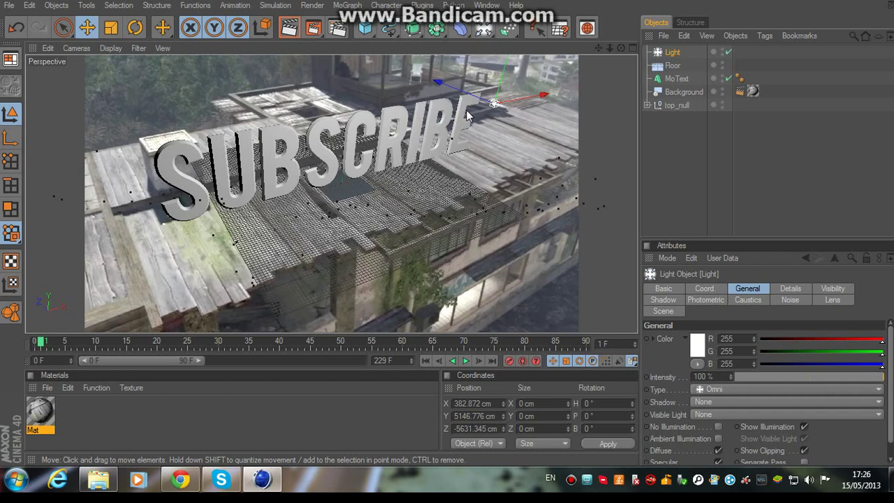
left_click_drag(493, 103, 501, 80)
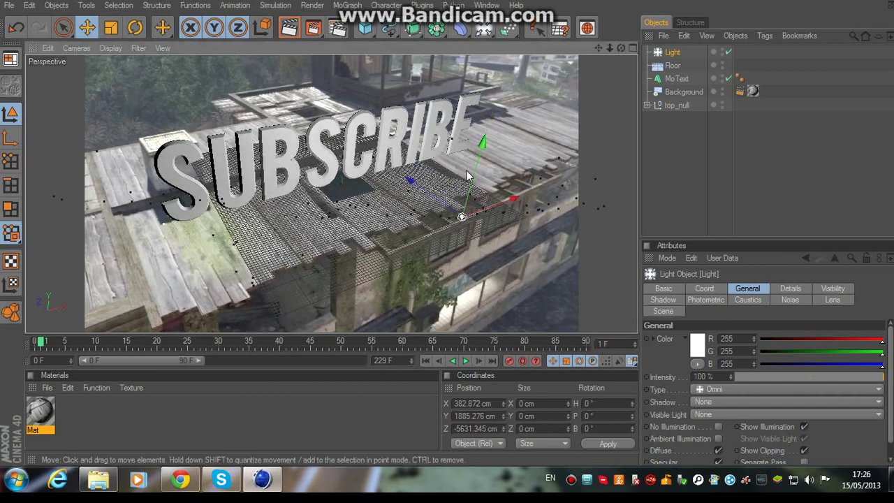
left_click_drag(501, 80, 483, 174)
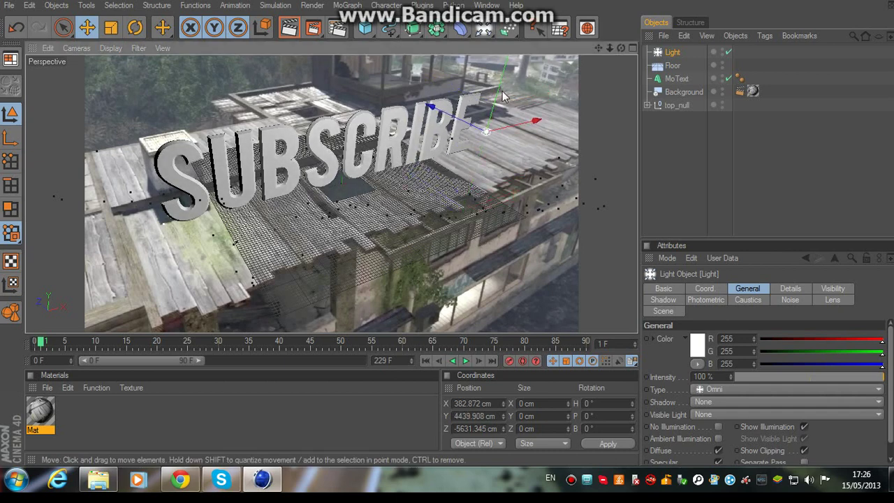